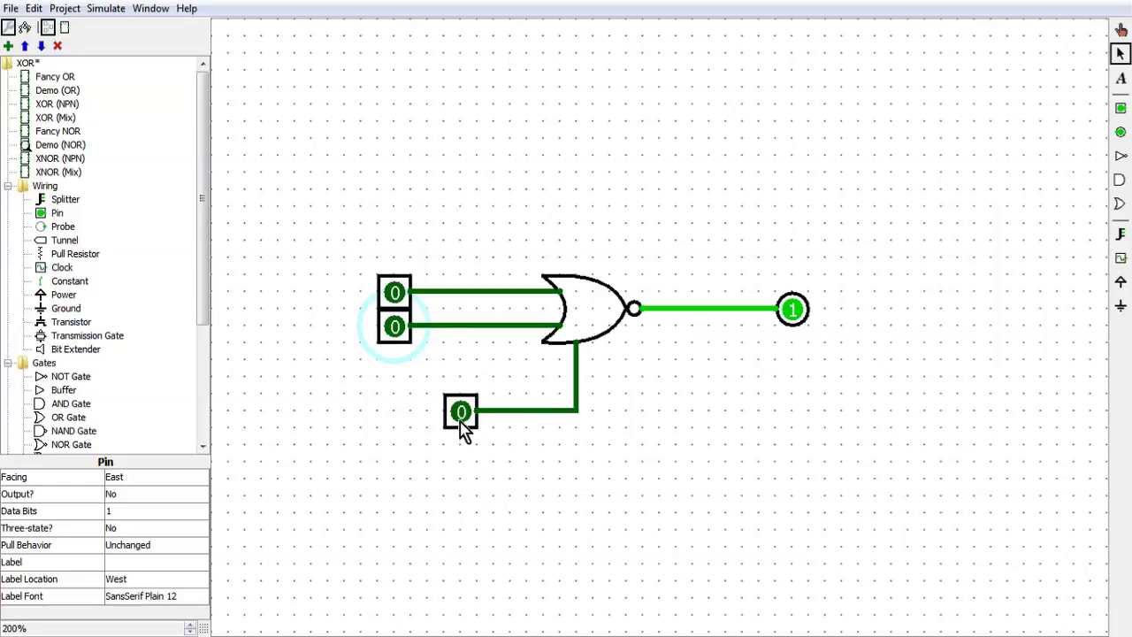
Switch the third (override) input pin of the NOR circuit to 1.
{"action": "left_click", "coordinate": [461, 414]}
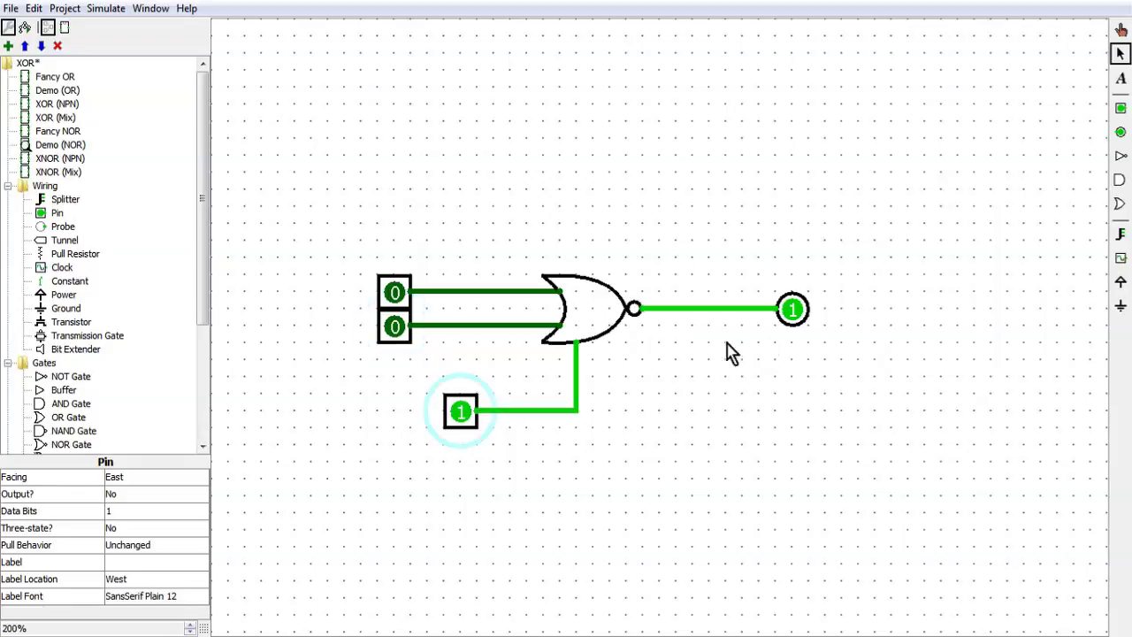
Turn the override back to 0 and toggle the top and second NOR inputs to 1.
{"action": "left_click", "coordinate": [464, 414]}
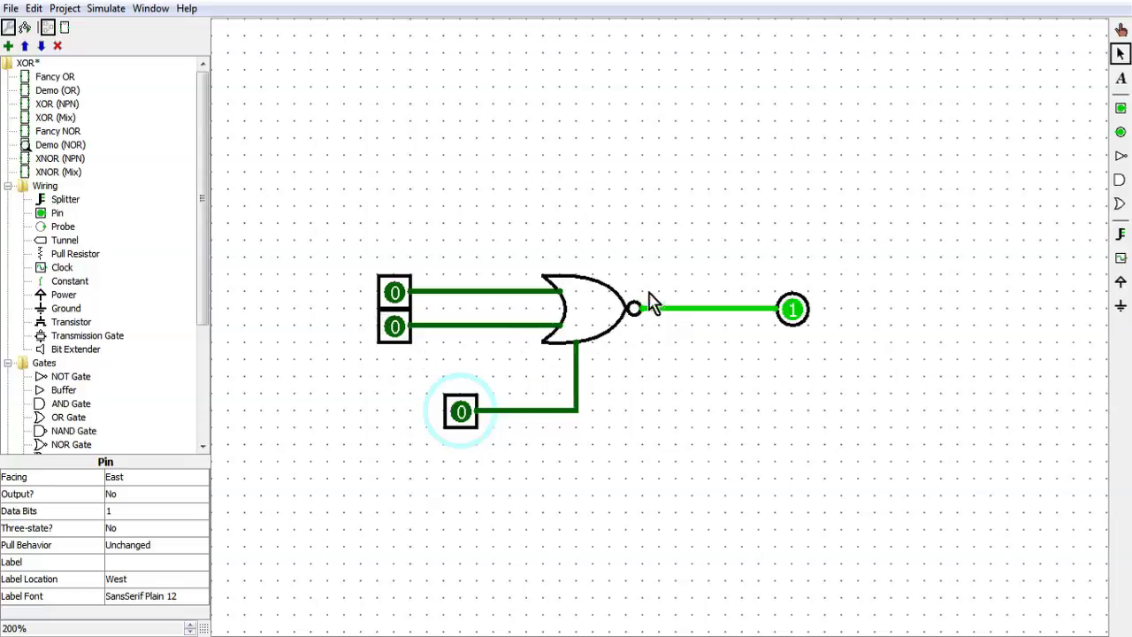
{"action": "left_click", "coordinate": [397, 298]}
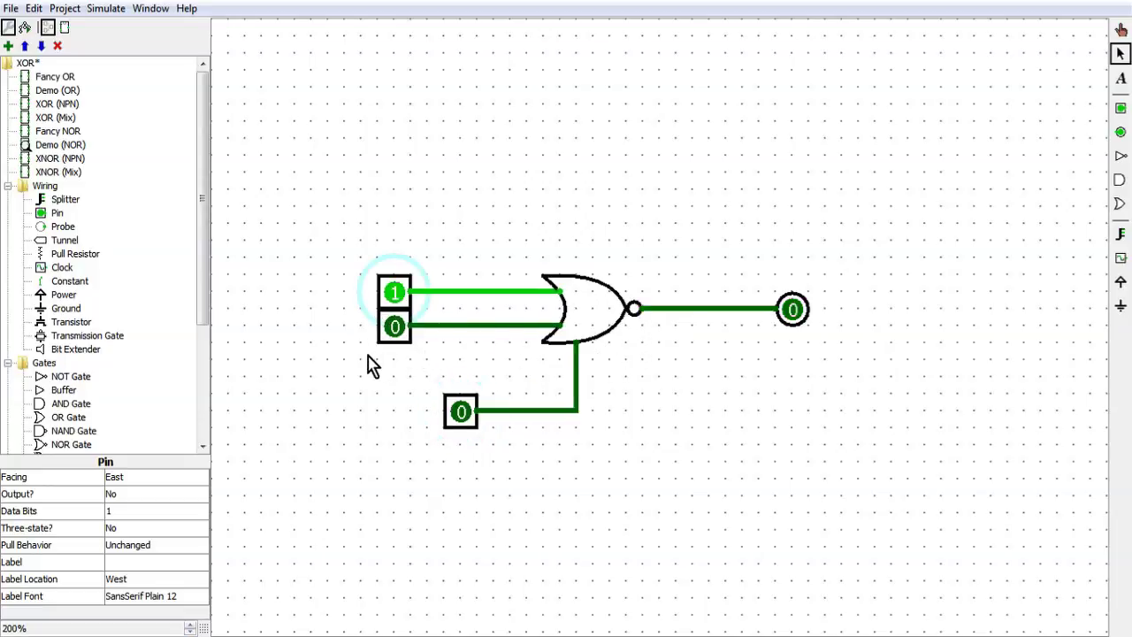
{"action": "left_click", "coordinate": [398, 331]}
{"action": "left_click", "coordinate": [398, 297]}
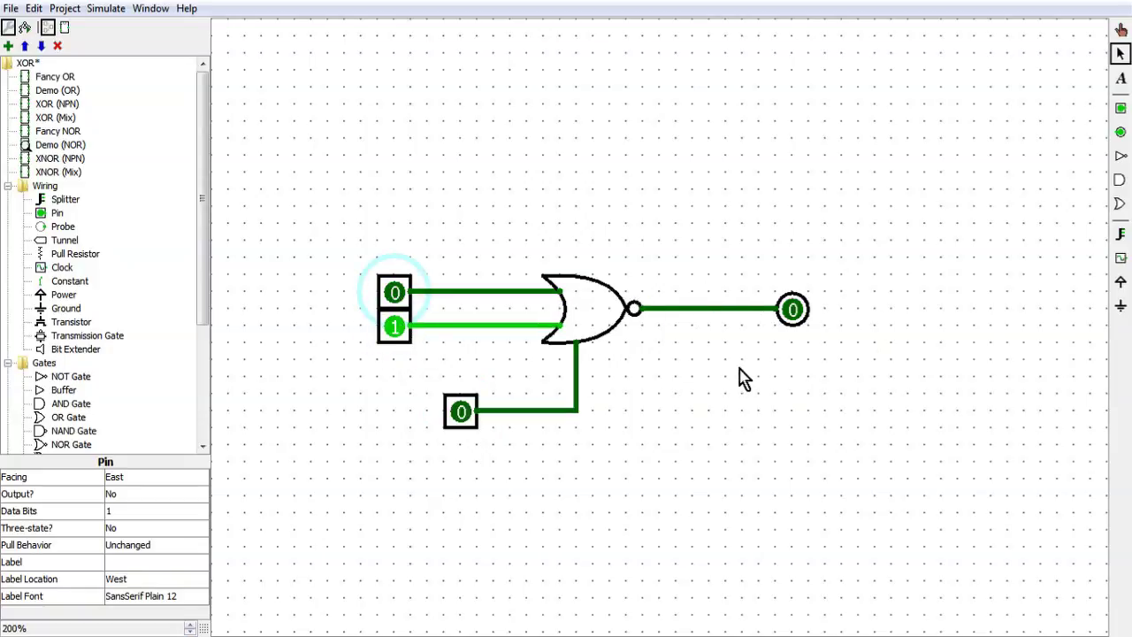
With the override at 1, cycle both NOR inputs through every combination, ending both at 0.
{"action": "left_click", "coordinate": [461, 412]}
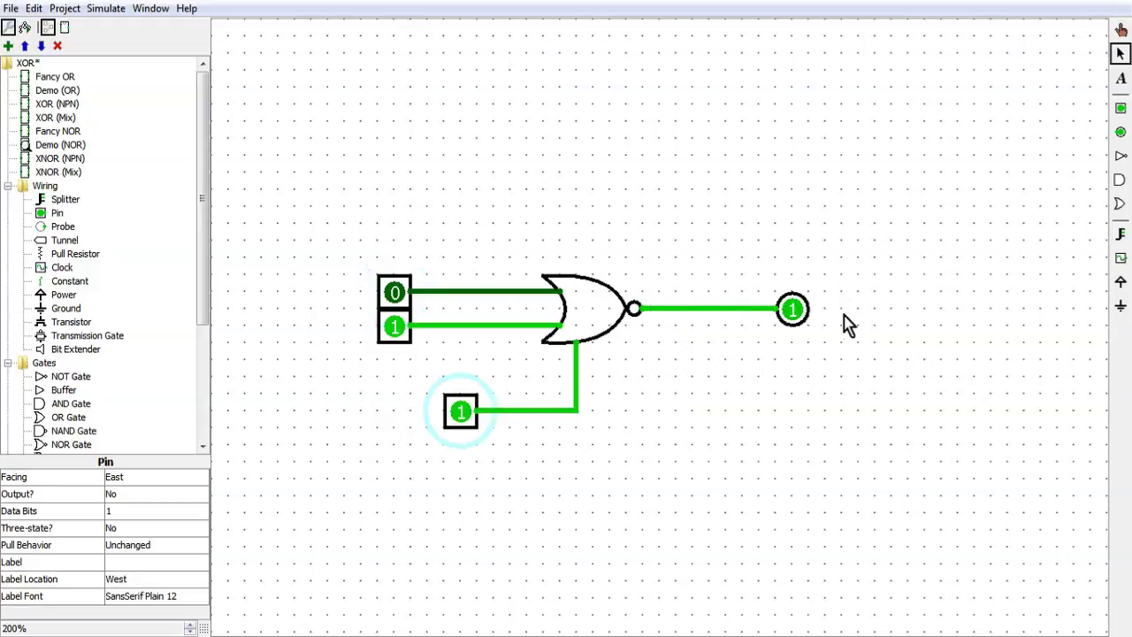
{"action": "left_click", "coordinate": [396, 326]}
{"action": "left_click", "coordinate": [393, 292]}
{"action": "left_click", "coordinate": [393, 292]}
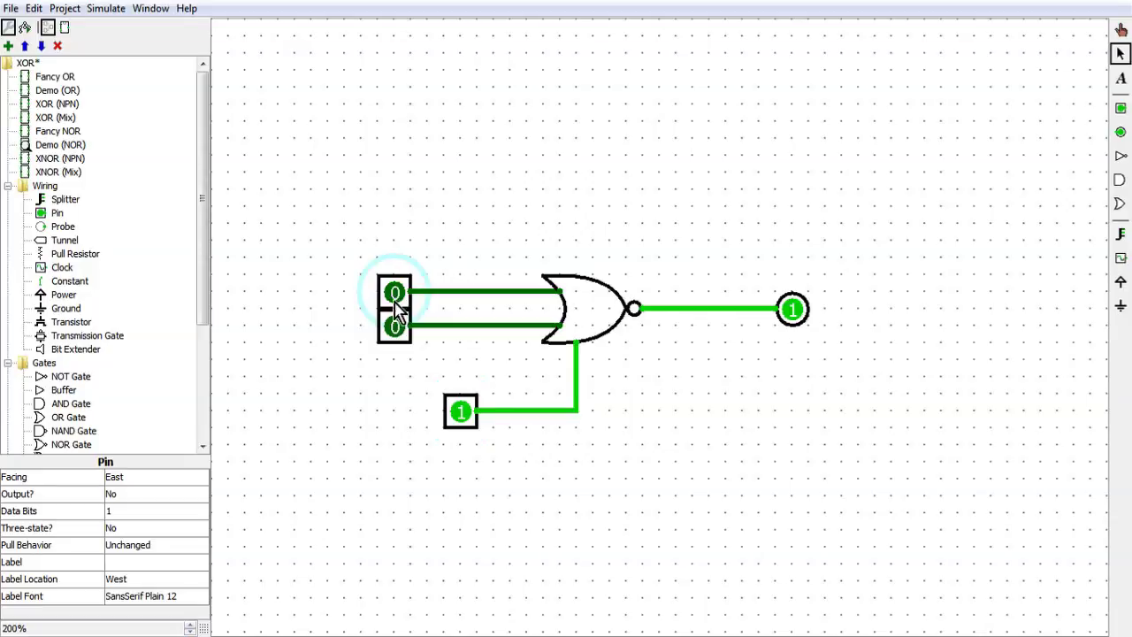
{"action": "left_click", "coordinate": [395, 322]}
{"action": "left_click", "coordinate": [394, 292]}
{"action": "left_click", "coordinate": [394, 292]}
{"action": "left_click", "coordinate": [395, 326]}
{"action": "left_click", "coordinate": [394, 292]}
{"action": "left_click", "coordinate": [395, 326]}
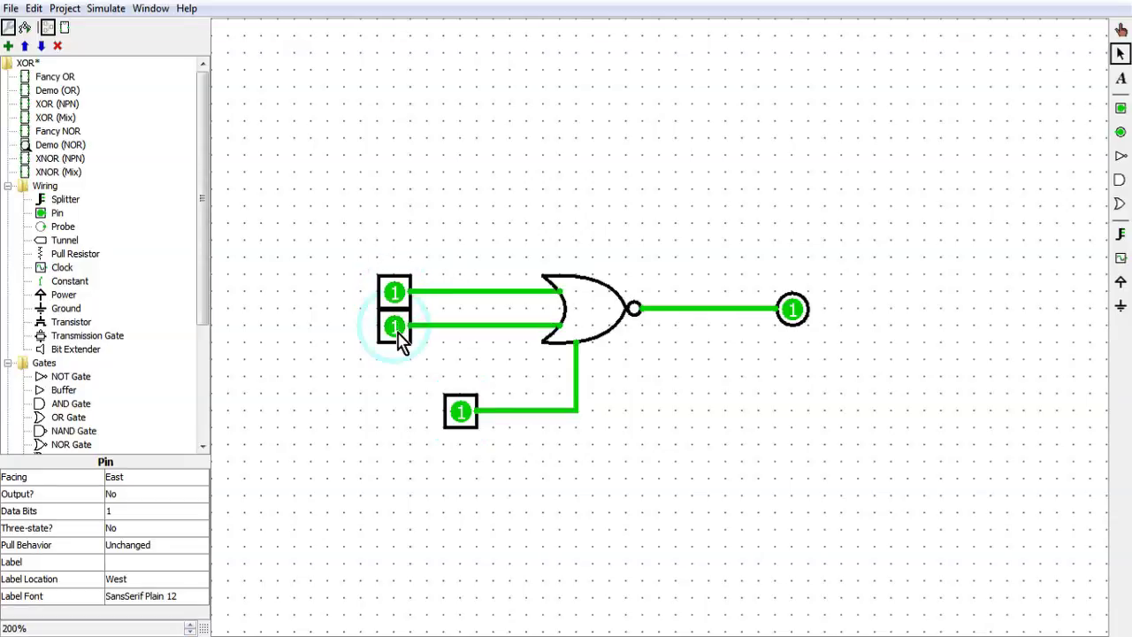
{"action": "left_click", "coordinate": [394, 292]}
{"action": "left_click", "coordinate": [394, 327]}
{"action": "left_click", "coordinate": [395, 292]}
{"action": "left_click", "coordinate": [394, 327]}
{"action": "left_click", "coordinate": [395, 292]}
{"action": "left_click", "coordinate": [394, 326]}
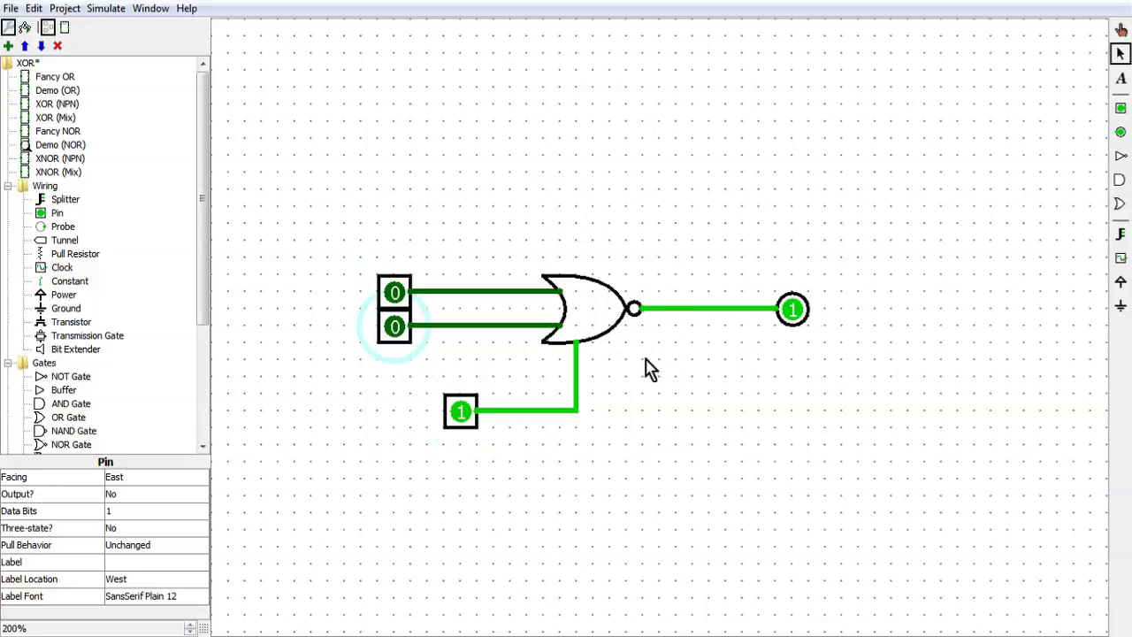
With the override at 0, step through the NOR truth table, then set both inputs and the override to 1.
{"action": "left_click", "coordinate": [460, 412]}
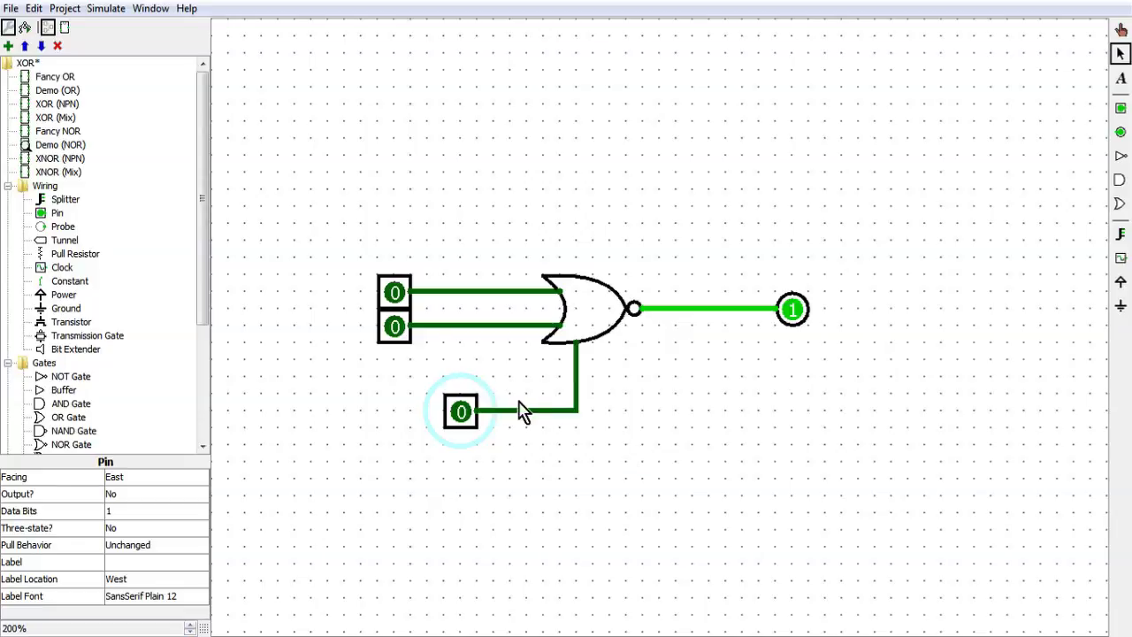
{"action": "left_click", "coordinate": [387, 294]}
{"action": "left_click", "coordinate": [390, 294]}
{"action": "left_click", "coordinate": [391, 329]}
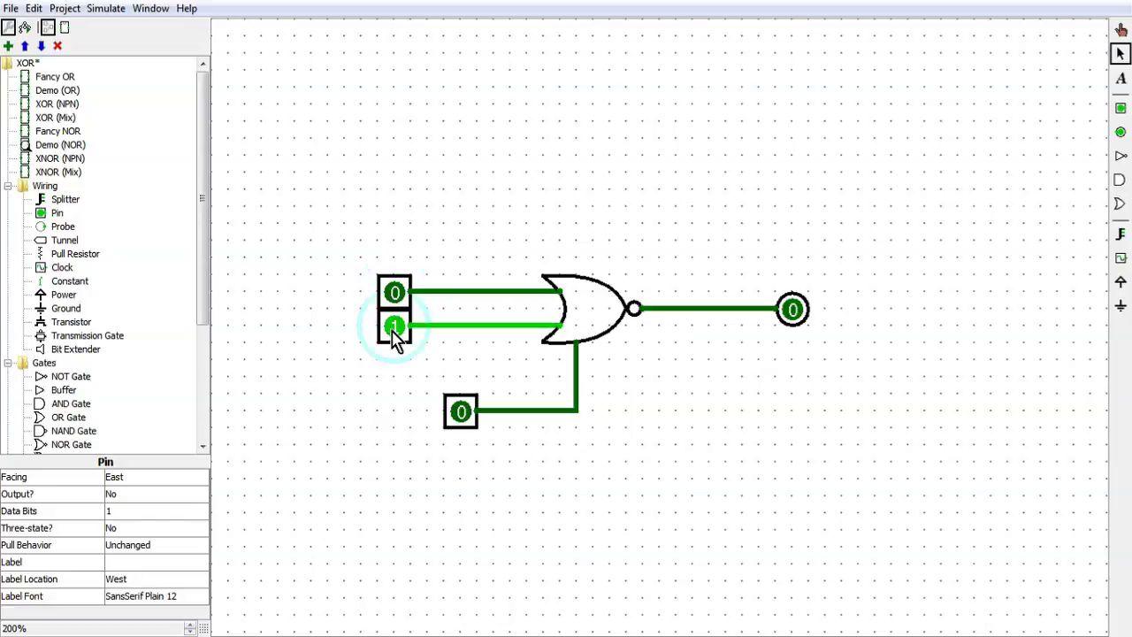
{"action": "left_click", "coordinate": [394, 332]}
{"action": "left_click", "coordinate": [394, 297]}
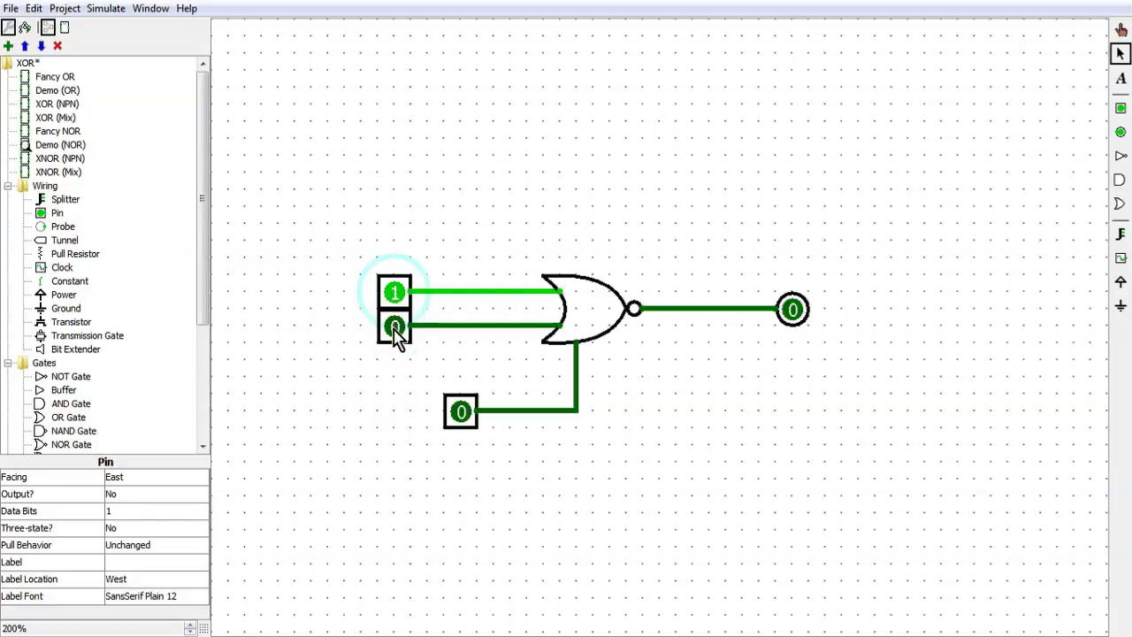
{"action": "left_click", "coordinate": [393, 331]}
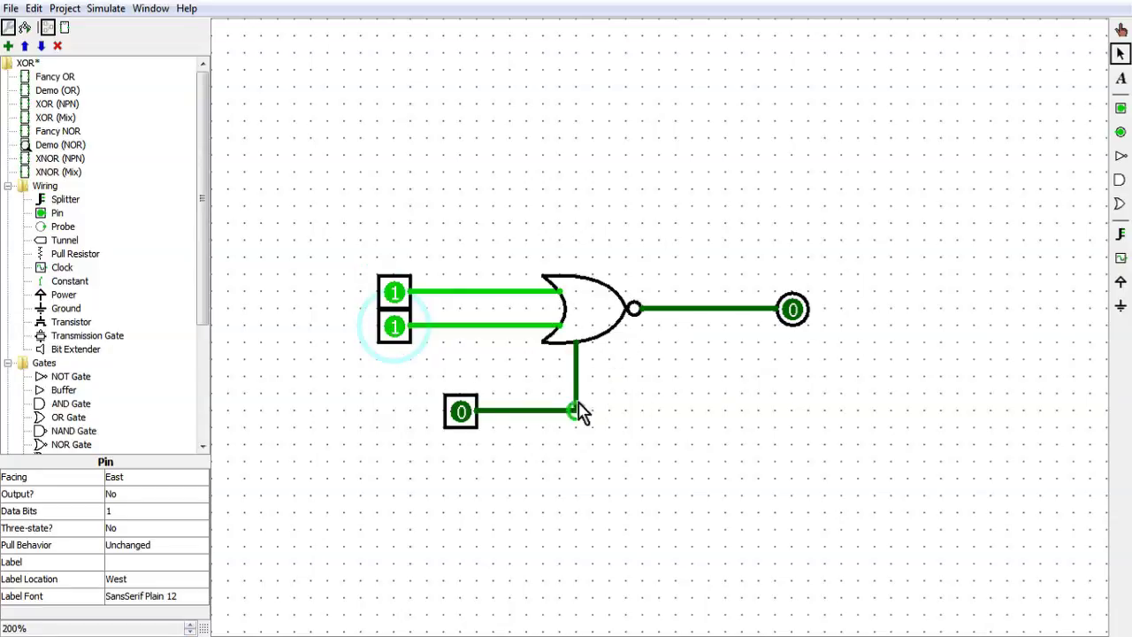
{"action": "left_click", "coordinate": [460, 414]}
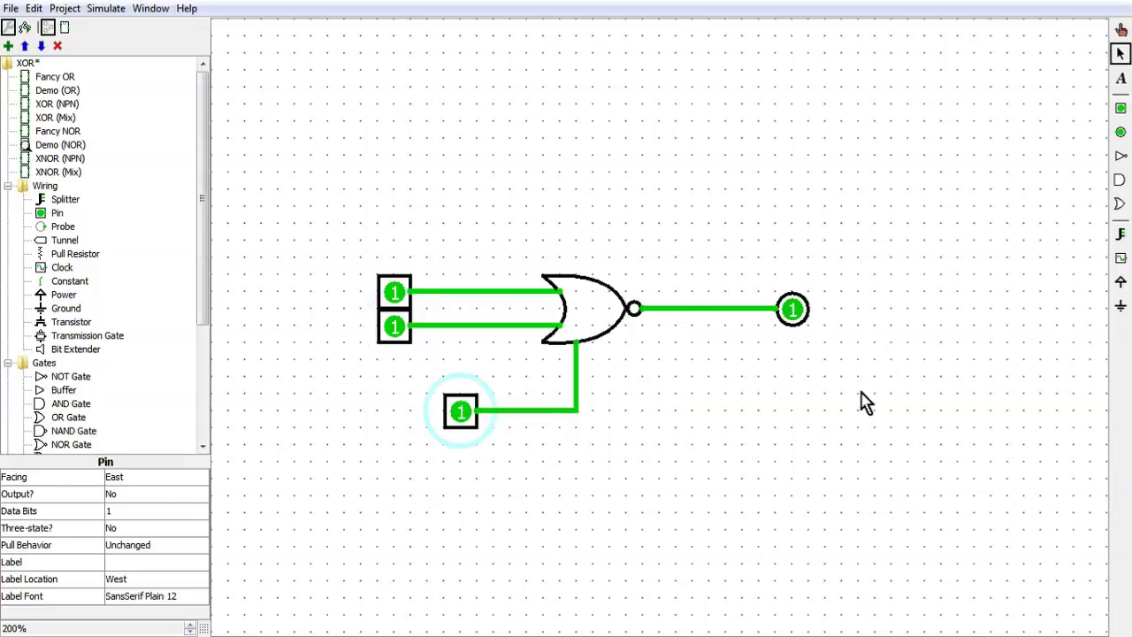
{"action": "left_click_drag", "start_coordinate": [864, 371], "coordinate": [625, 276]}
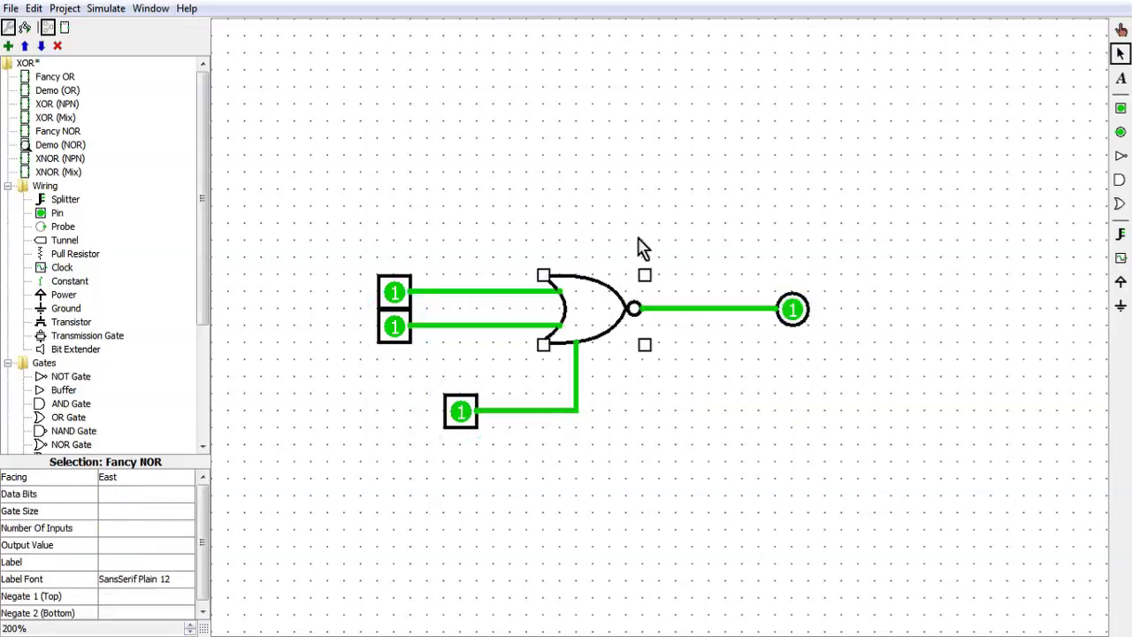
Delete the override input pin and its two wires, and reset both NOR inputs to 0.
{"action": "left_click", "coordinate": [642, 257]}
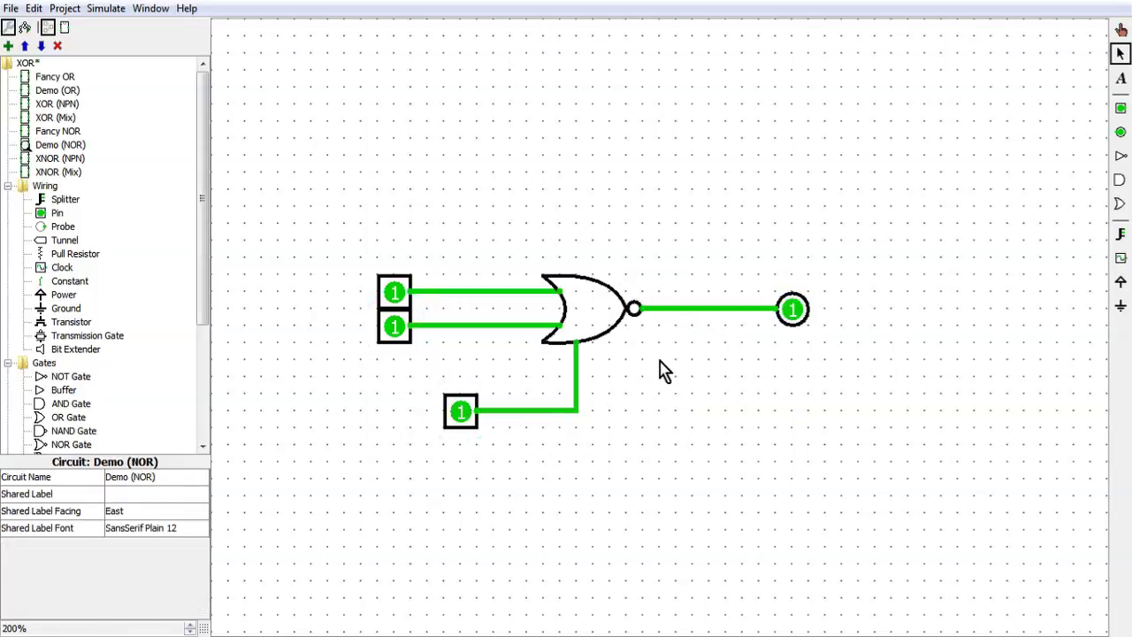
{"action": "left_click", "coordinate": [575, 378]}
{"action": "key", "text": "Delete"}
{"action": "left_click", "coordinate": [534, 408]}
{"action": "key", "text": "Delete"}
{"action": "left_click", "coordinate": [460, 412]}
{"action": "key", "text": "Delete"}
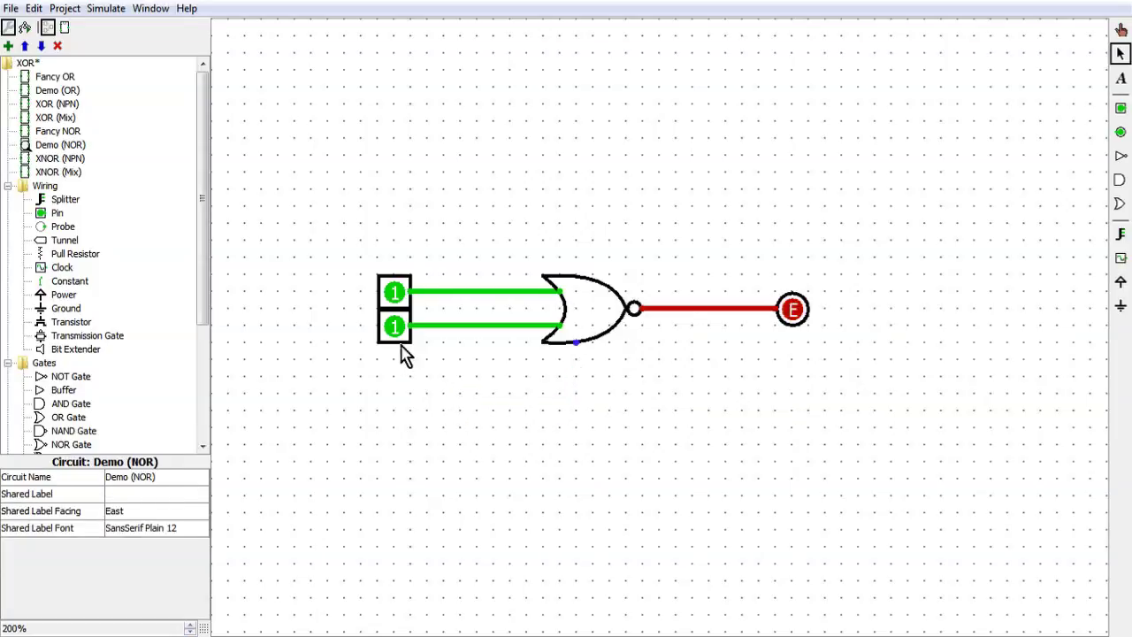
{"action": "left_click", "coordinate": [393, 292]}
{"action": "left_click", "coordinate": [395, 326]}
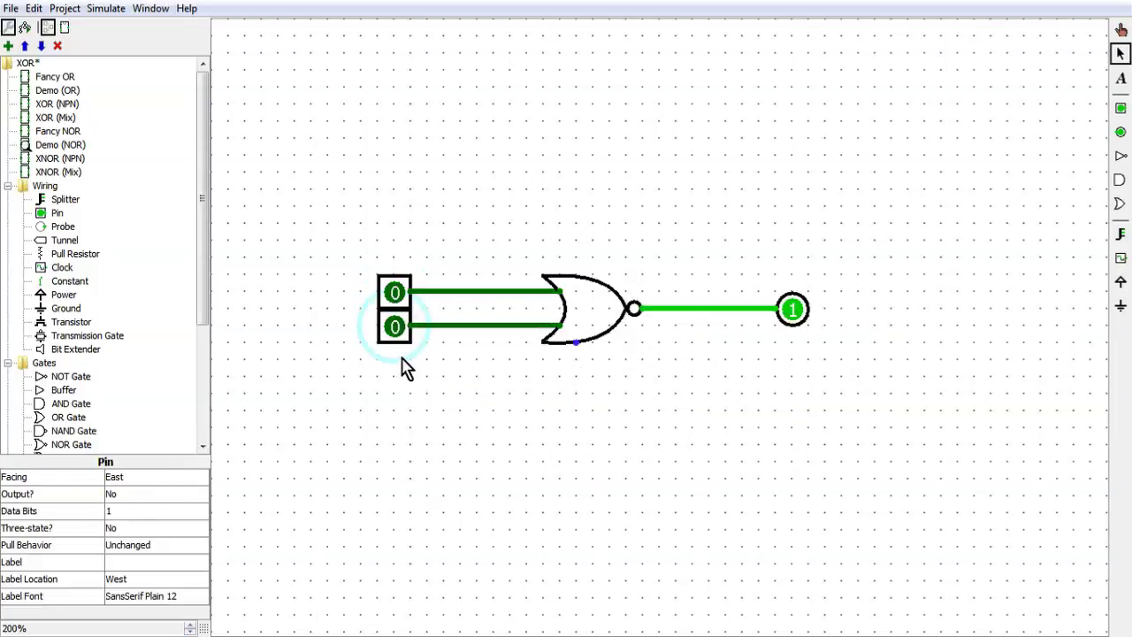
Add an AND gate below the NOR, fed by both inputs, driving the NOR's override input.
{"action": "left_click_drag", "start_coordinate": [204, 286], "coordinate": [203, 324]}
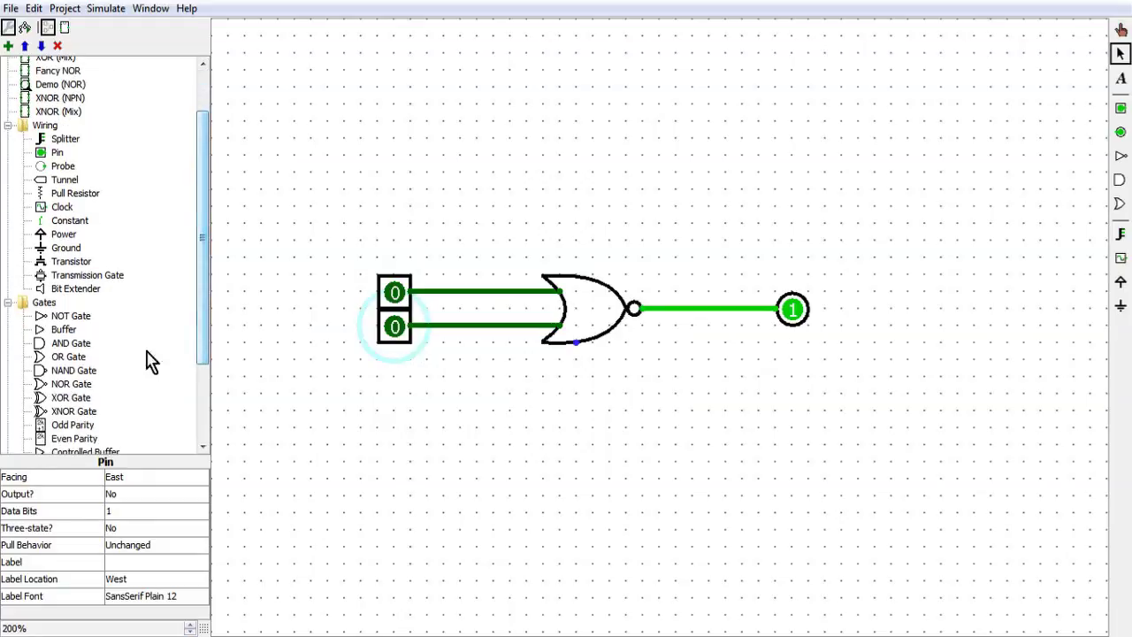
{"action": "left_click", "coordinate": [70, 343]}
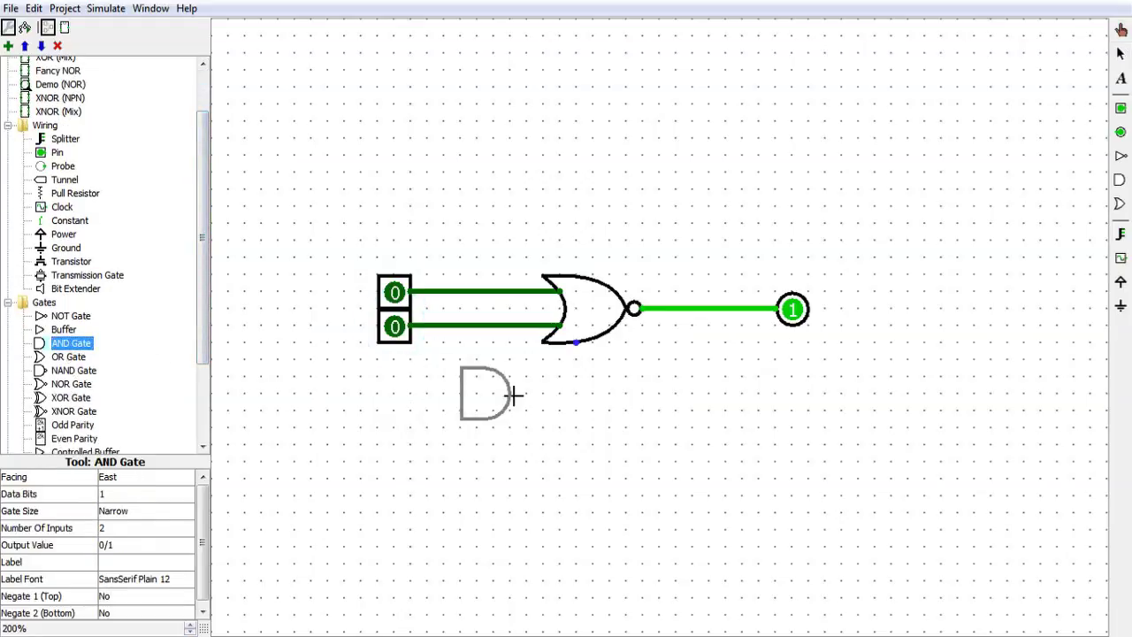
{"action": "left_click", "coordinate": [543, 395]}
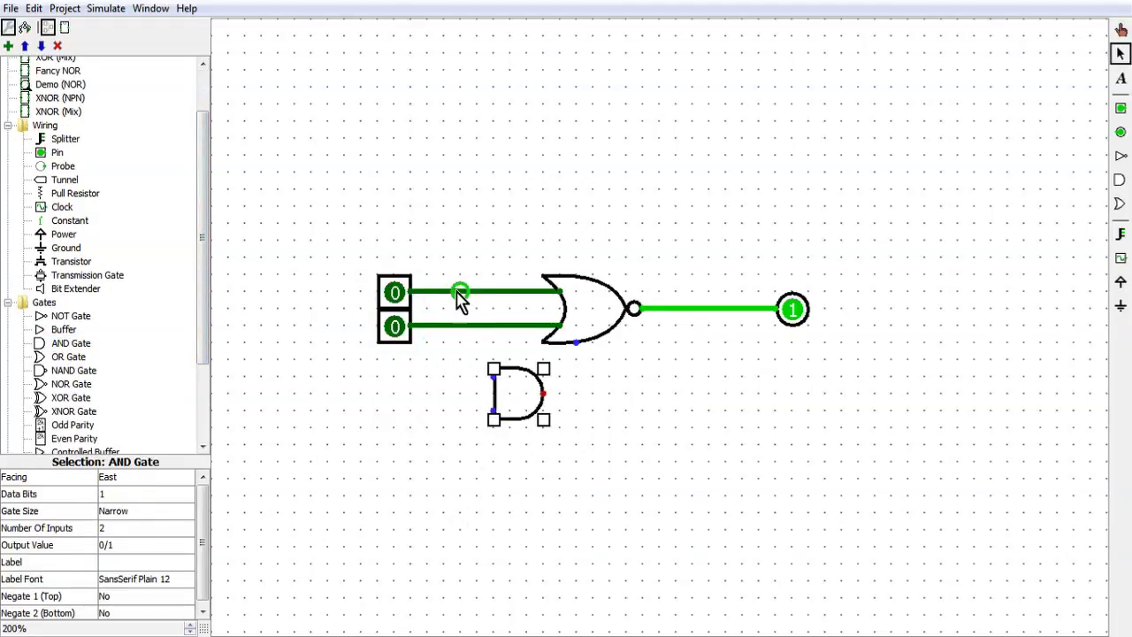
{"action": "left_click_drag", "start_coordinate": [460, 292], "coordinate": [494, 376]}
{"action": "left_click_drag", "start_coordinate": [442, 325], "coordinate": [576, 342]}
{"action": "left_click", "coordinate": [655, 466]}
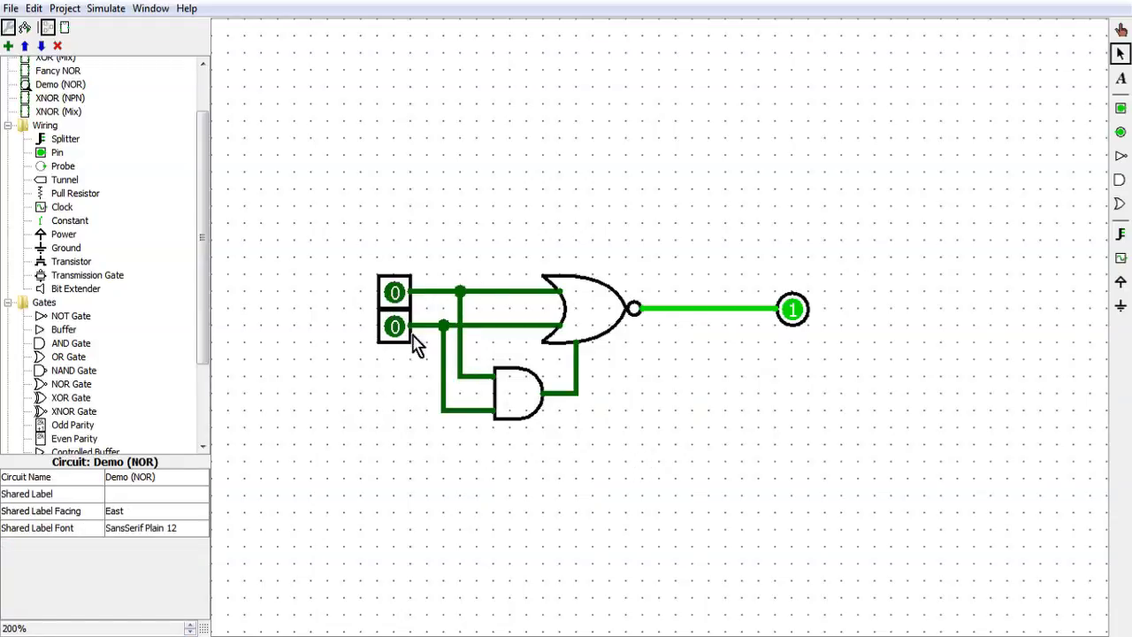
Test each input alone at 1, then set both the top and bottom inputs to 1.
{"action": "left_click", "coordinate": [394, 296]}
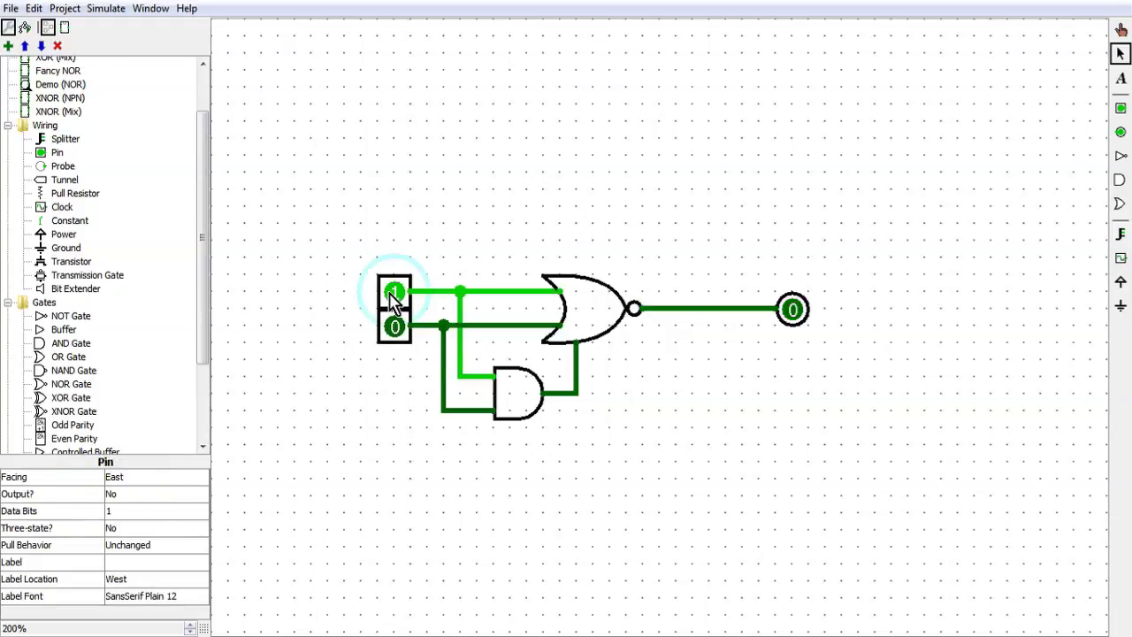
{"action": "left_click", "coordinate": [393, 295]}
{"action": "left_click", "coordinate": [395, 331]}
{"action": "left_click", "coordinate": [394, 331]}
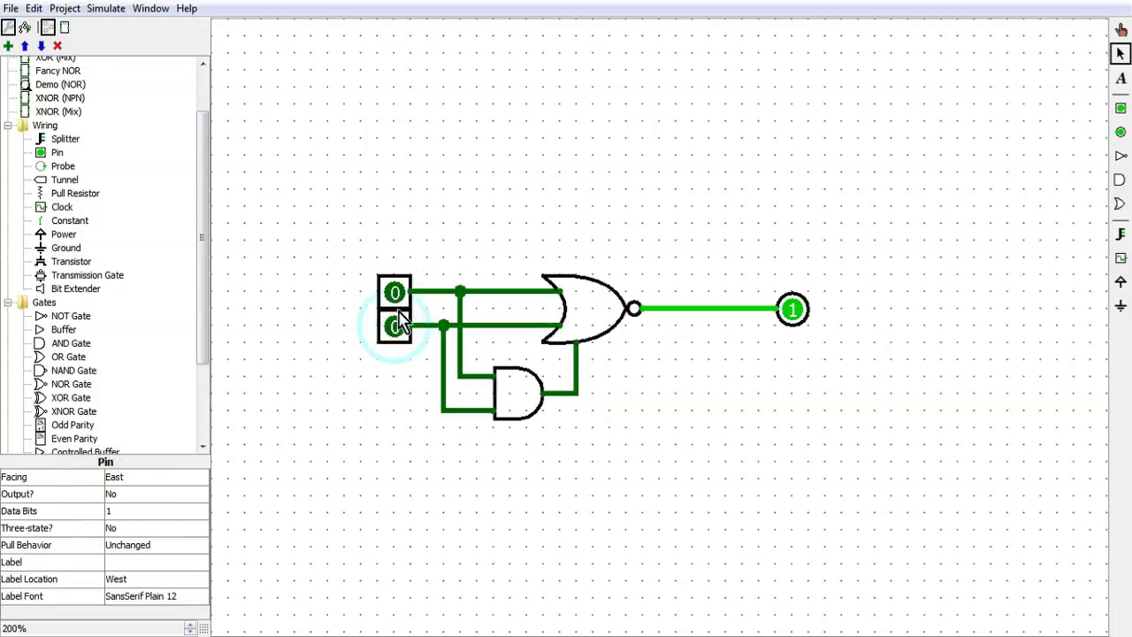
{"action": "left_click", "coordinate": [393, 294]}
{"action": "left_click", "coordinate": [389, 295]}
{"action": "left_click", "coordinate": [394, 331]}
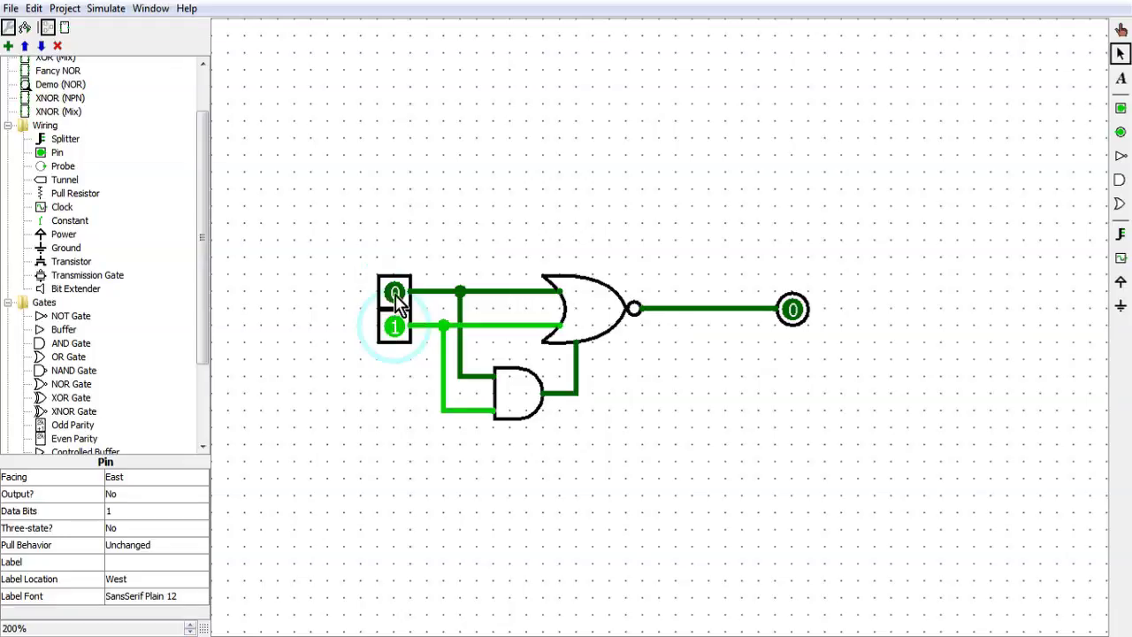
{"action": "left_click", "coordinate": [394, 294]}
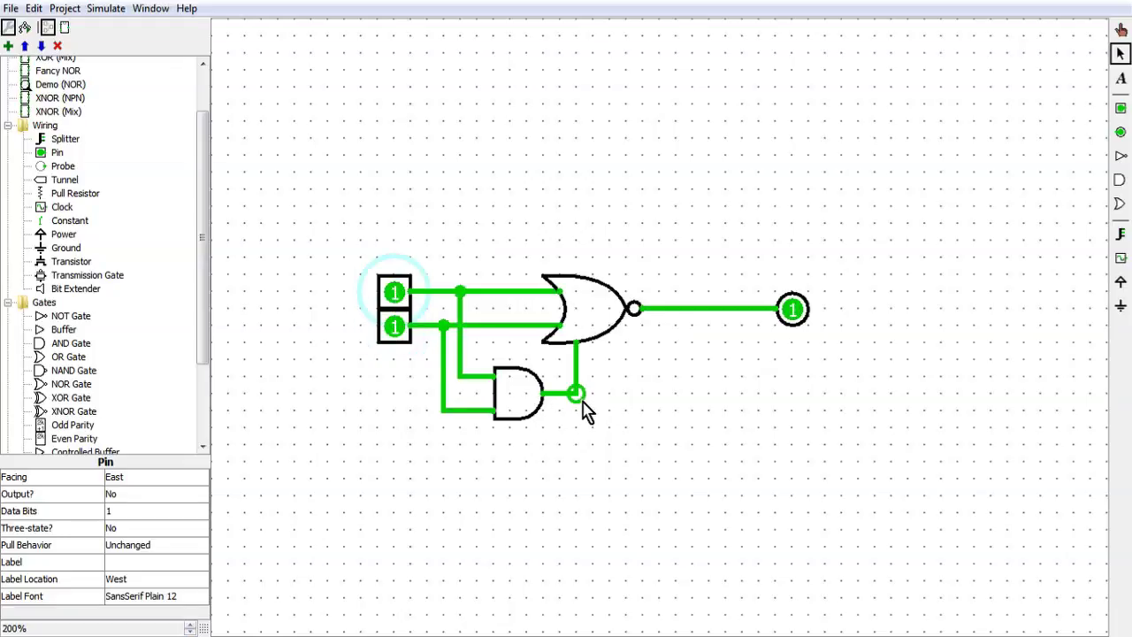
Highlight the output, toggle the inputs again and return both to 0, pointing out the AND gate.
{"action": "left_click_drag", "start_coordinate": [849, 360], "coordinate": [648, 282]}
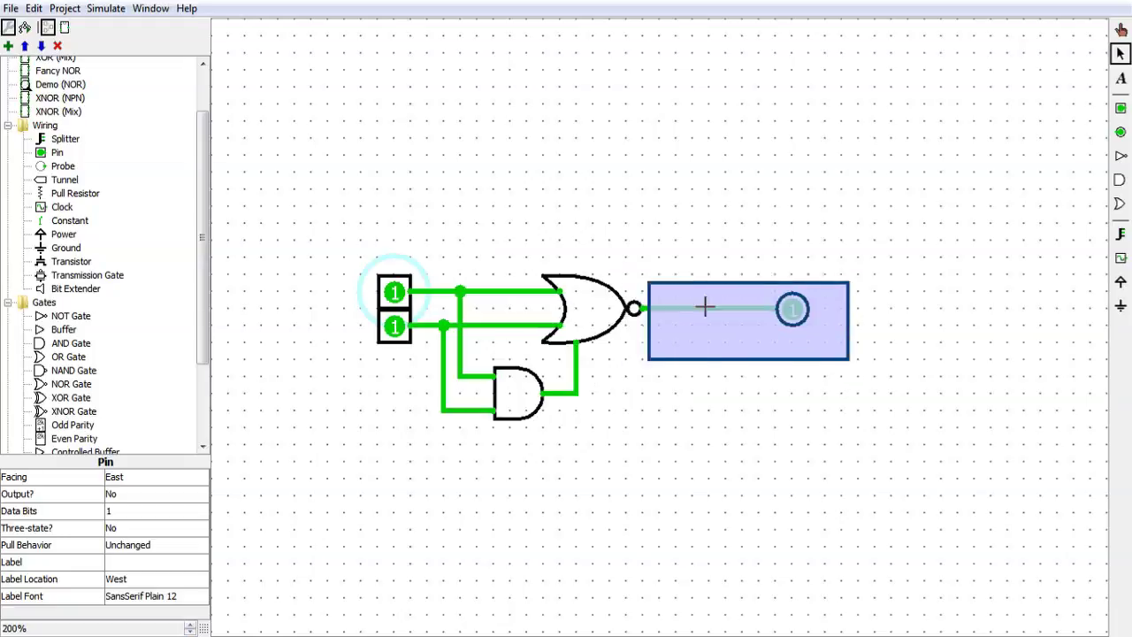
{"action": "left_click", "coordinate": [393, 292]}
{"action": "left_click", "coordinate": [393, 326]}
{"action": "left_click", "coordinate": [394, 326]}
{"action": "left_click", "coordinate": [393, 292]}
{"action": "left_click", "coordinate": [394, 292]}
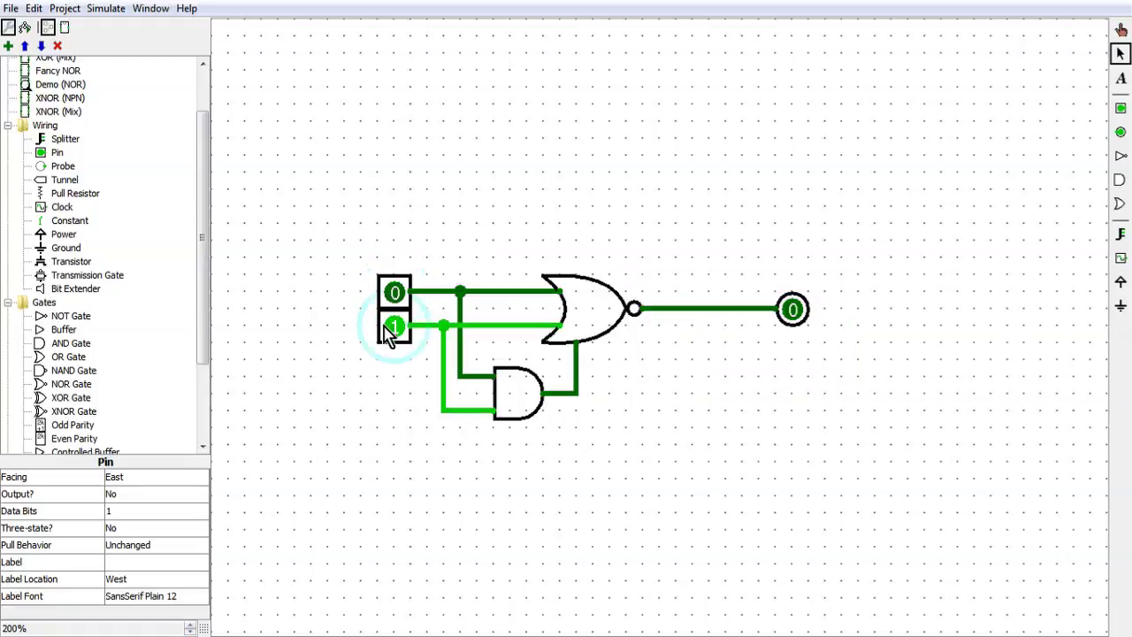
{"action": "left_click", "coordinate": [393, 327]}
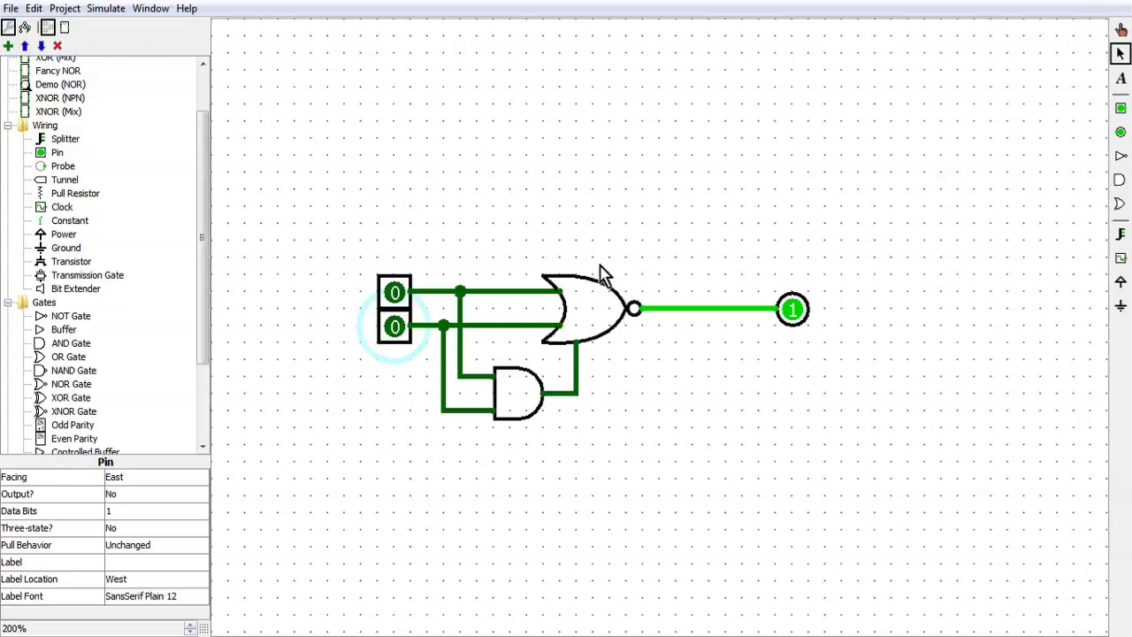
{"action": "mouse_move", "coordinate": [607, 439]}
{"action": "left_mouse_down"}
{"action": "mouse_move", "coordinate": [569, 399]}
{"action": "mouse_move", "coordinate": [536, 331]}
{"action": "mouse_move", "coordinate": [595, 425]}
{"action": "left_mouse_up"}
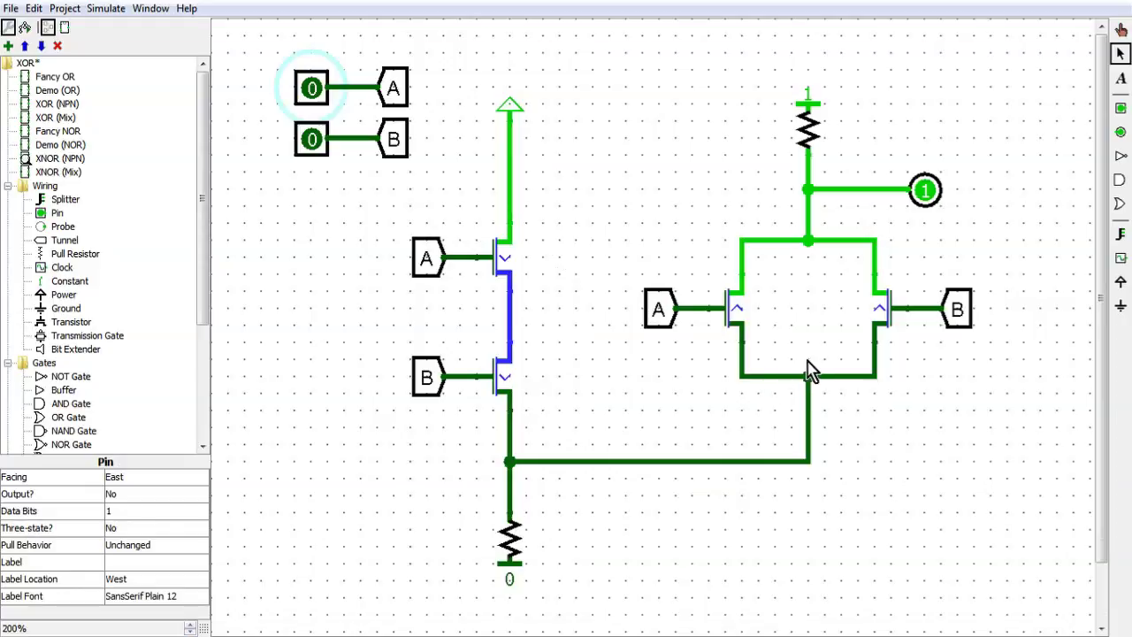
Outline the right-hand transistor circuit, test pins A and B singly, then set both to 1.
{"action": "left_click_drag", "start_coordinate": [624, 69], "coordinate": [756, 250]}
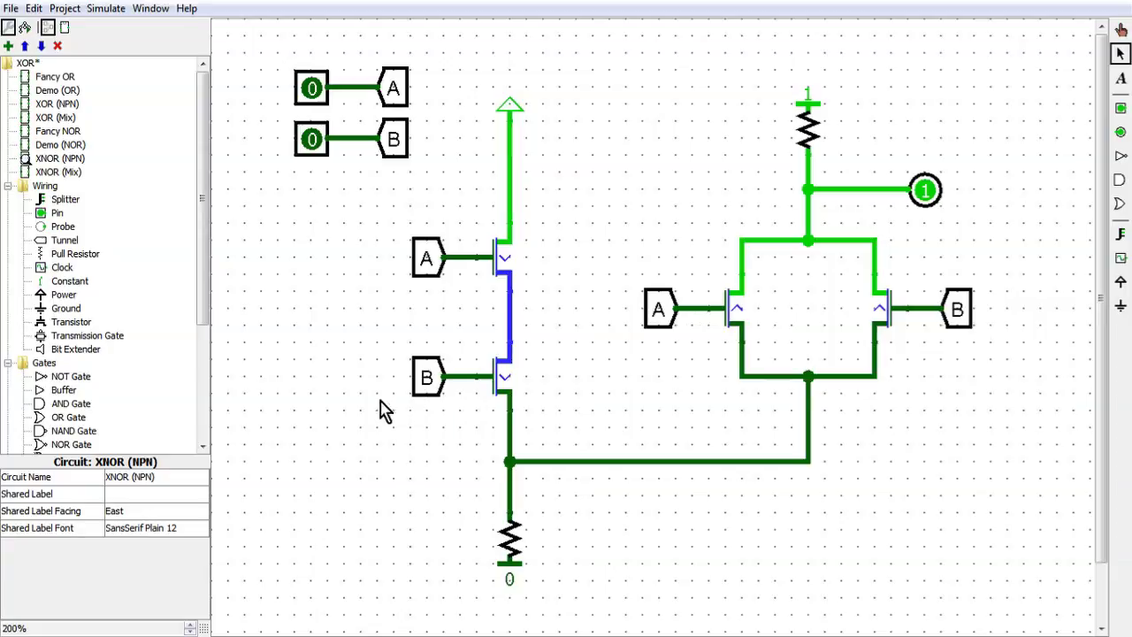
{"action": "left_click", "coordinate": [314, 89]}
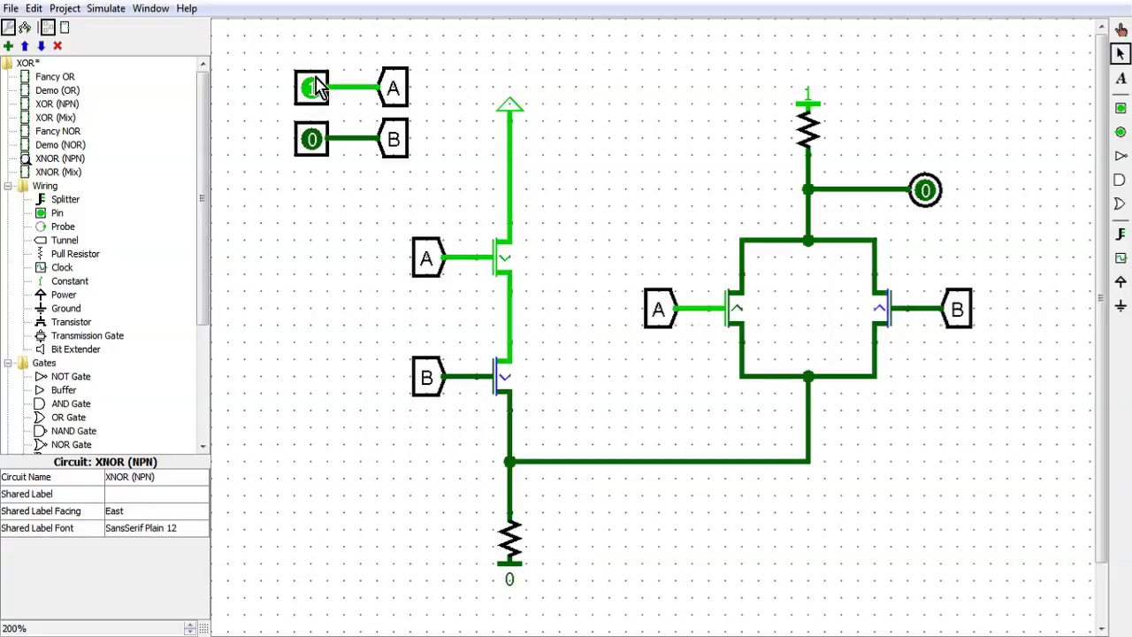
{"action": "left_click", "coordinate": [314, 89]}
{"action": "left_click", "coordinate": [315, 140]}
{"action": "left_click", "coordinate": [315, 142]}
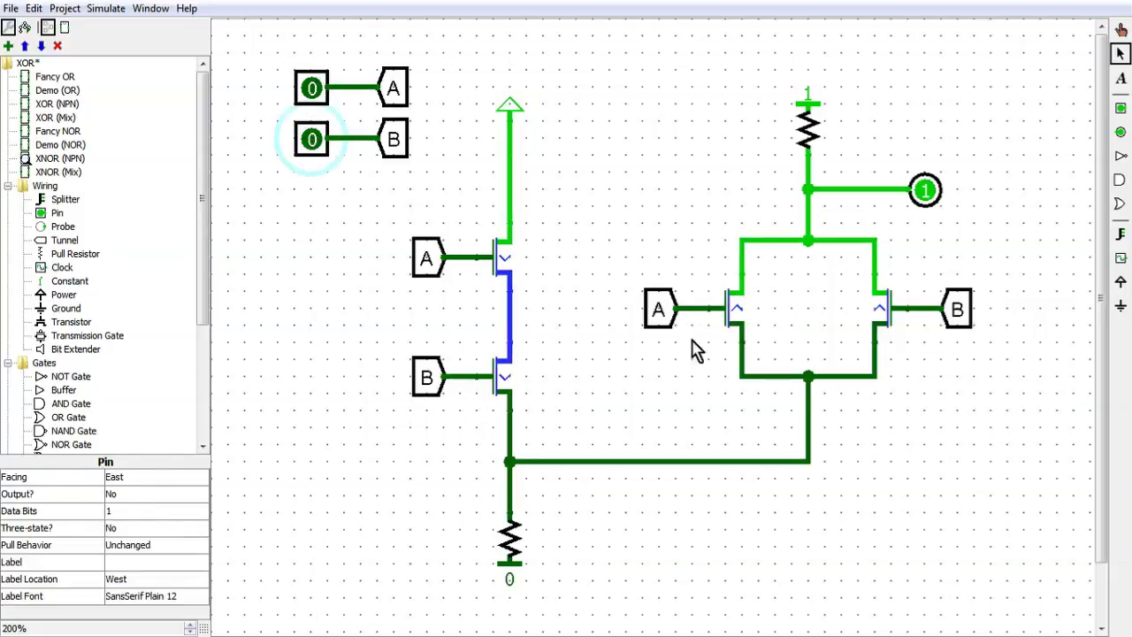
{"action": "left_click_drag", "start_coordinate": [605, 77], "coordinate": [621, 189]}
{"action": "left_click", "coordinate": [311, 89]}
{"action": "left_click", "coordinate": [312, 138]}
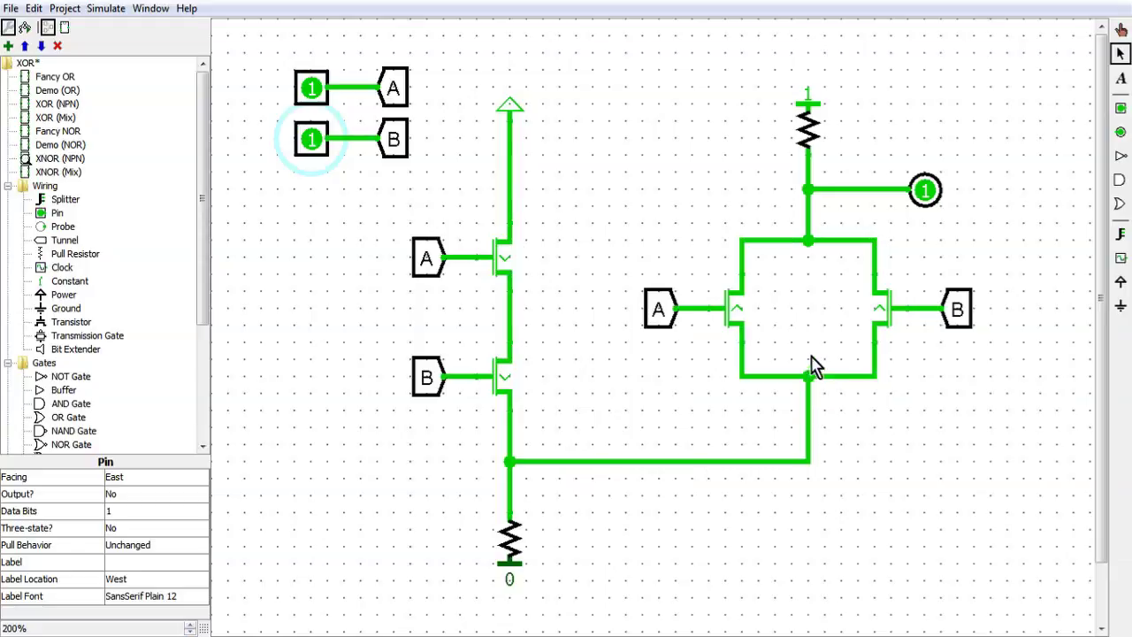
Point out the output wire, the parallel transistor circuit and the connecting wires.
{"action": "left_click_drag", "start_coordinate": [749, 167], "coordinate": [925, 203]}
{"action": "left_click_drag", "start_coordinate": [622, 66], "coordinate": [1038, 390]}
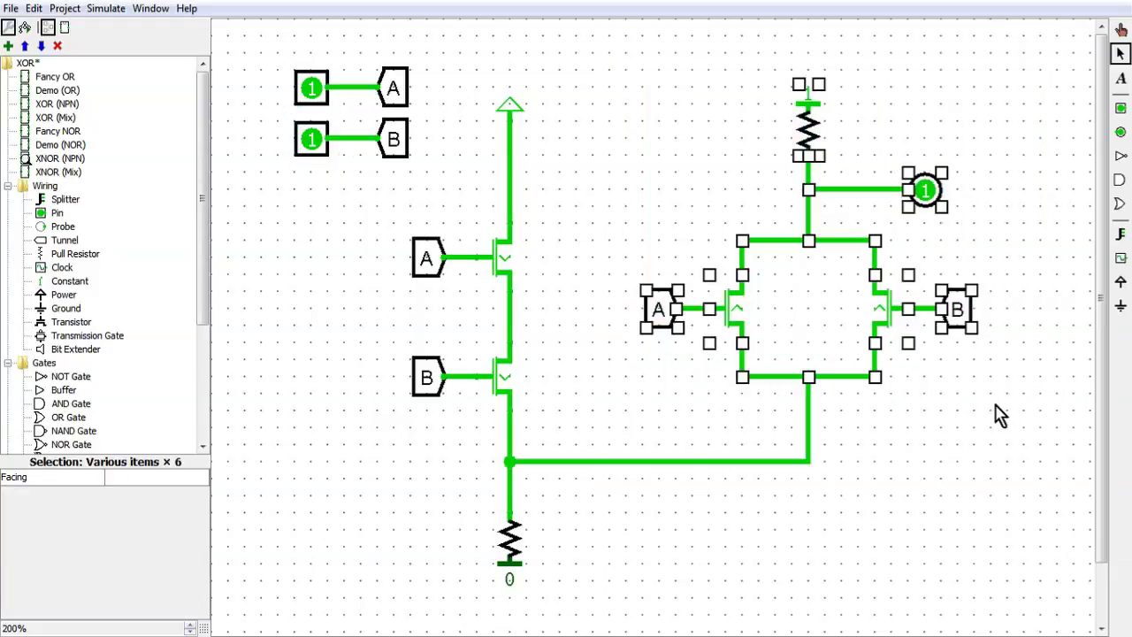
{"action": "left_click", "coordinate": [998, 416]}
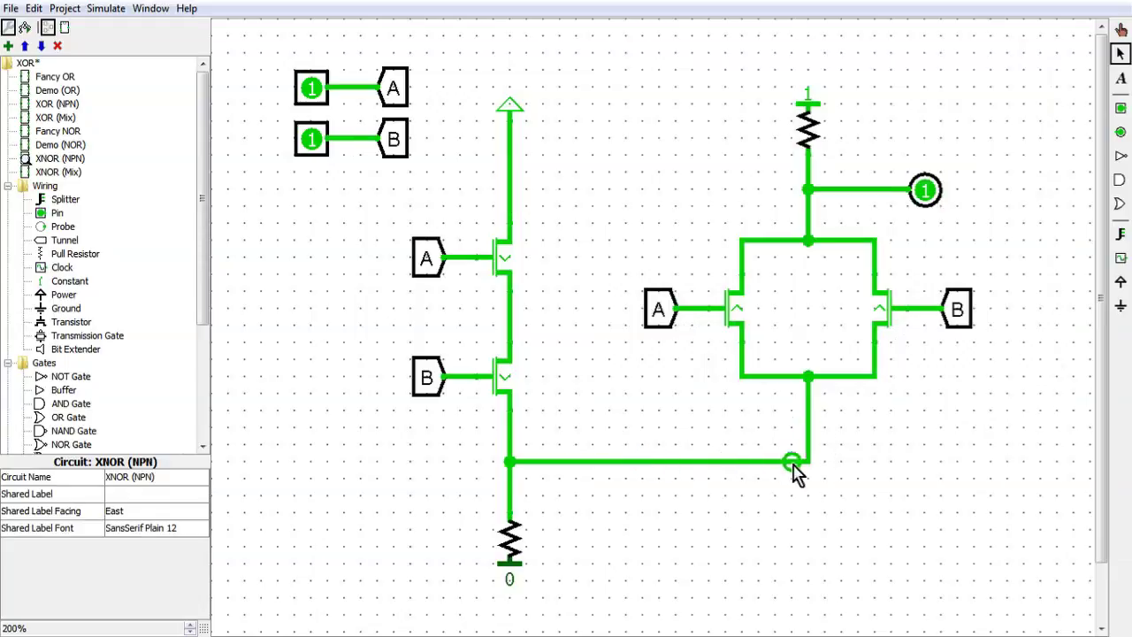
{"action": "left_click_drag", "start_coordinate": [911, 382], "coordinate": [918, 442]}
{"action": "left_click_drag", "start_coordinate": [770, 165], "coordinate": [715, 201]}
{"action": "left_click_drag", "start_coordinate": [525, 132], "coordinate": [559, 447]}
{"action": "left_click_drag", "start_coordinate": [1010, 491], "coordinate": [1012, 62]}
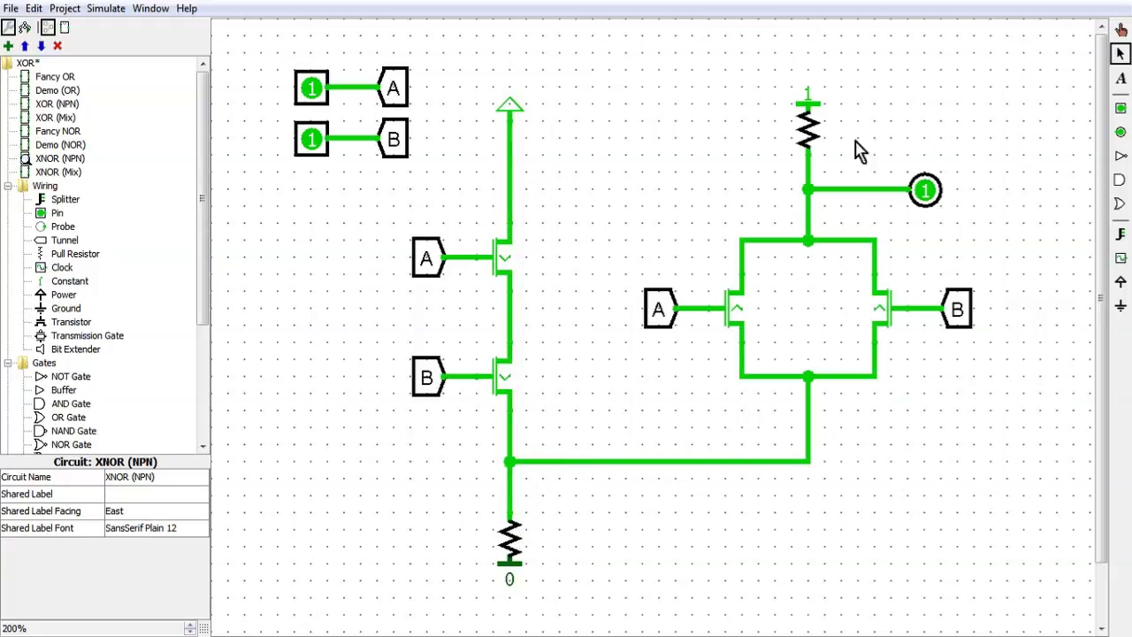
Open XNOR (Mix), outline its transistor pairs, and toggle pins B and A individually to 1 and back.
{"action": "double_click", "coordinate": [74, 173]}
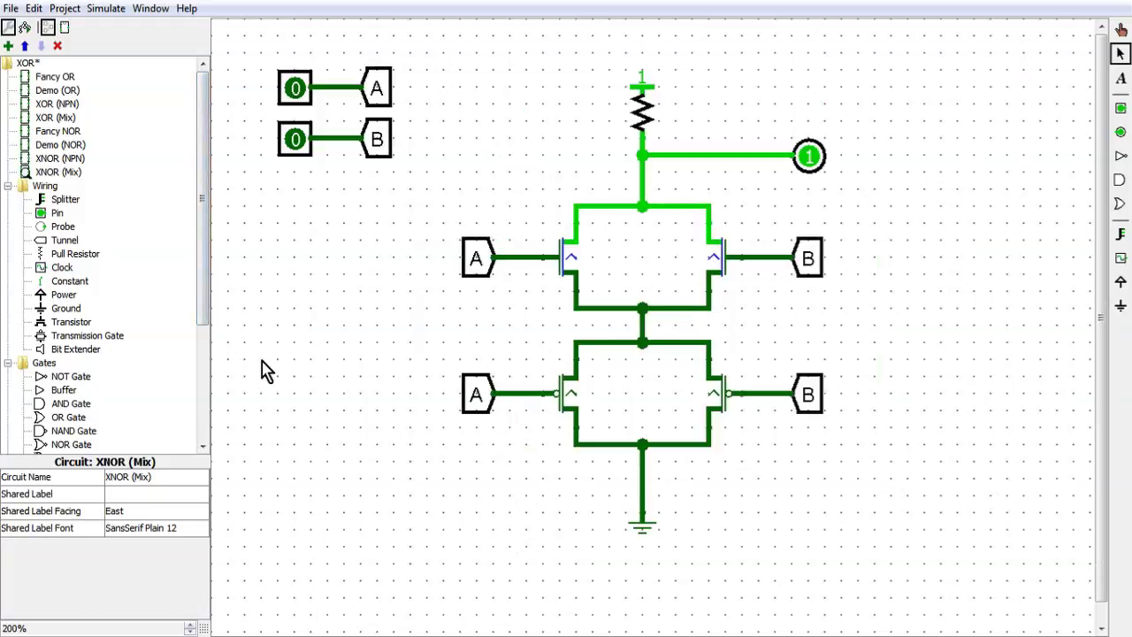
{"action": "left_click_drag", "start_coordinate": [429, 320], "coordinate": [524, 389]}
{"action": "left_click_drag", "start_coordinate": [395, 327], "coordinate": [734, 288]}
{"action": "left_click", "coordinate": [294, 143]}
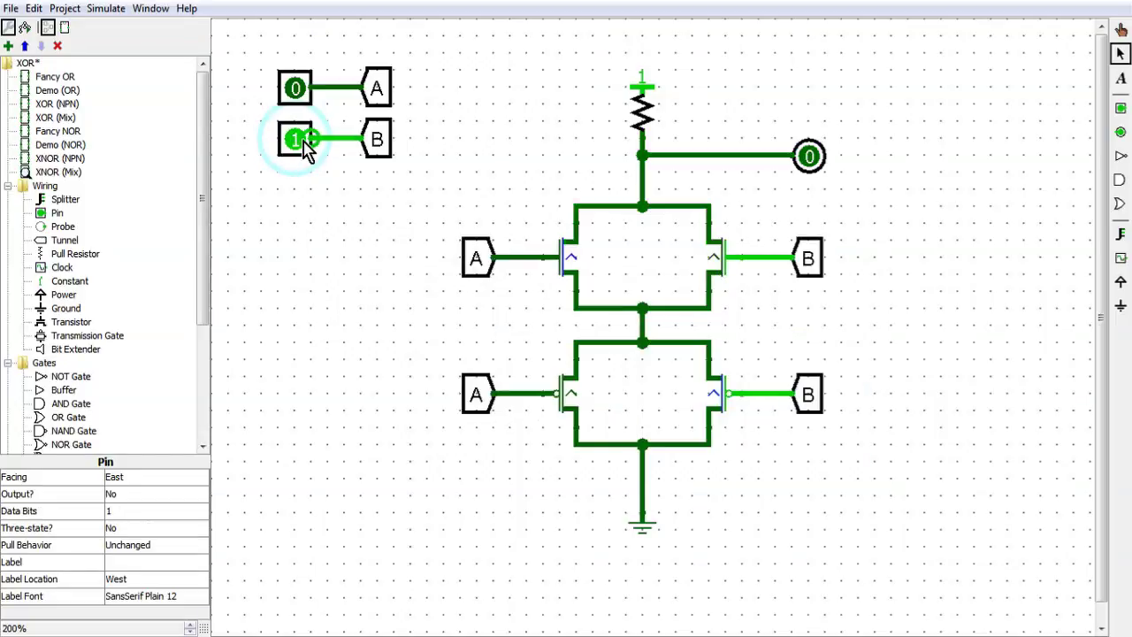
{"action": "left_click", "coordinate": [299, 144]}
{"action": "left_click", "coordinate": [297, 77]}
{"action": "left_click", "coordinate": [296, 83]}
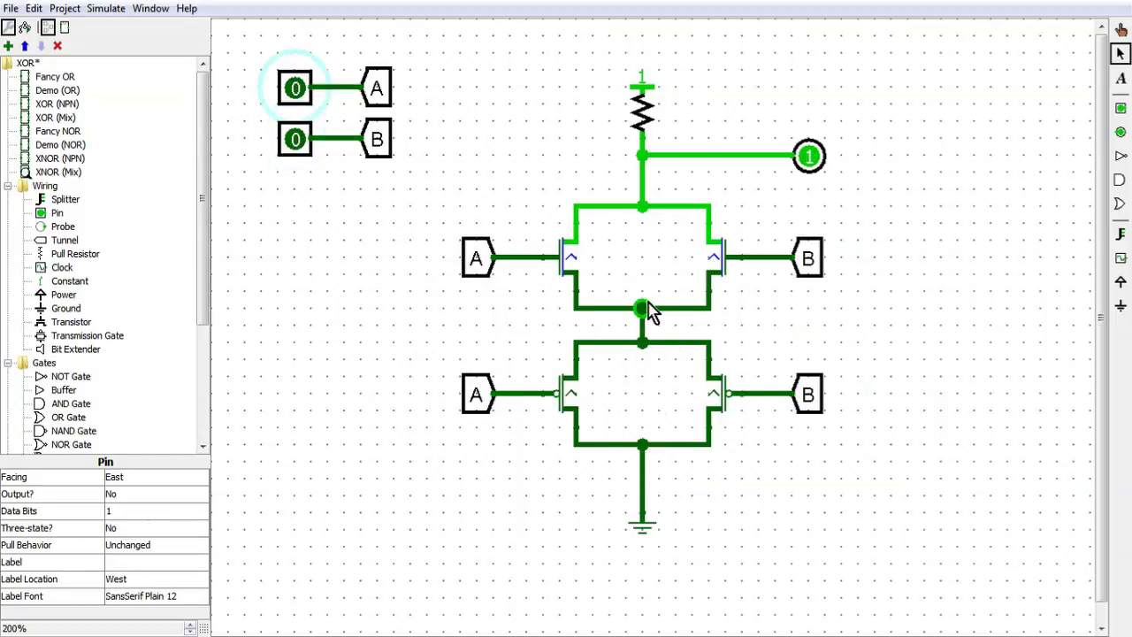
Point out the link between the transistor pairs, then set pins B and A both to 1.
{"action": "left_click_drag", "start_coordinate": [421, 314], "coordinate": [311, 321]}
{"action": "left_click", "coordinate": [296, 91]}
{"action": "left_click", "coordinate": [297, 91]}
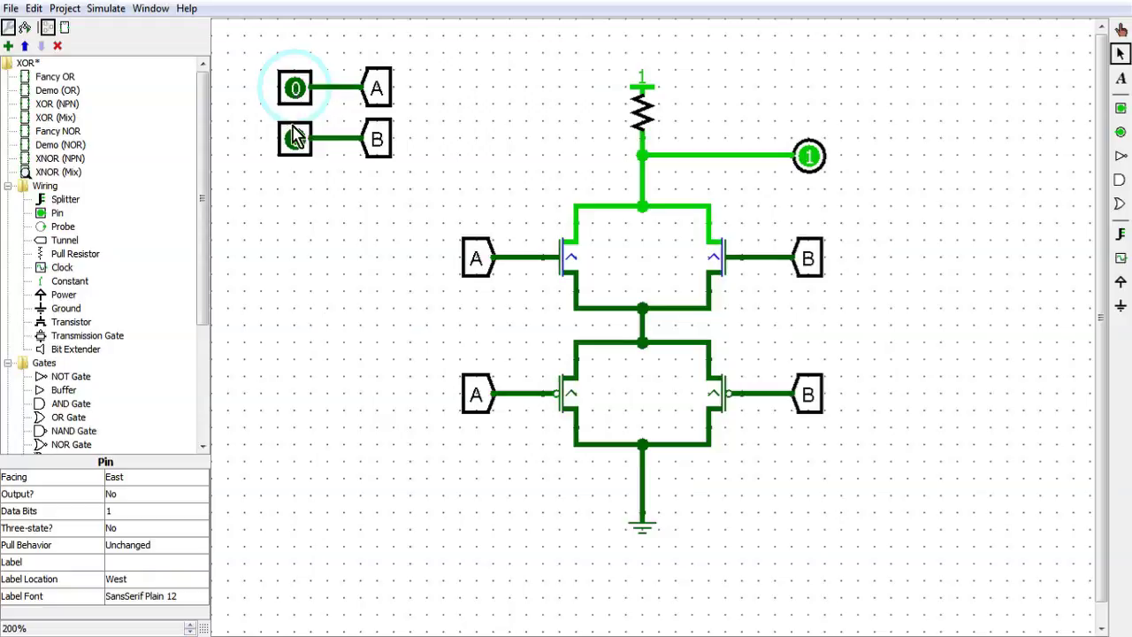
{"action": "left_click", "coordinate": [295, 137]}
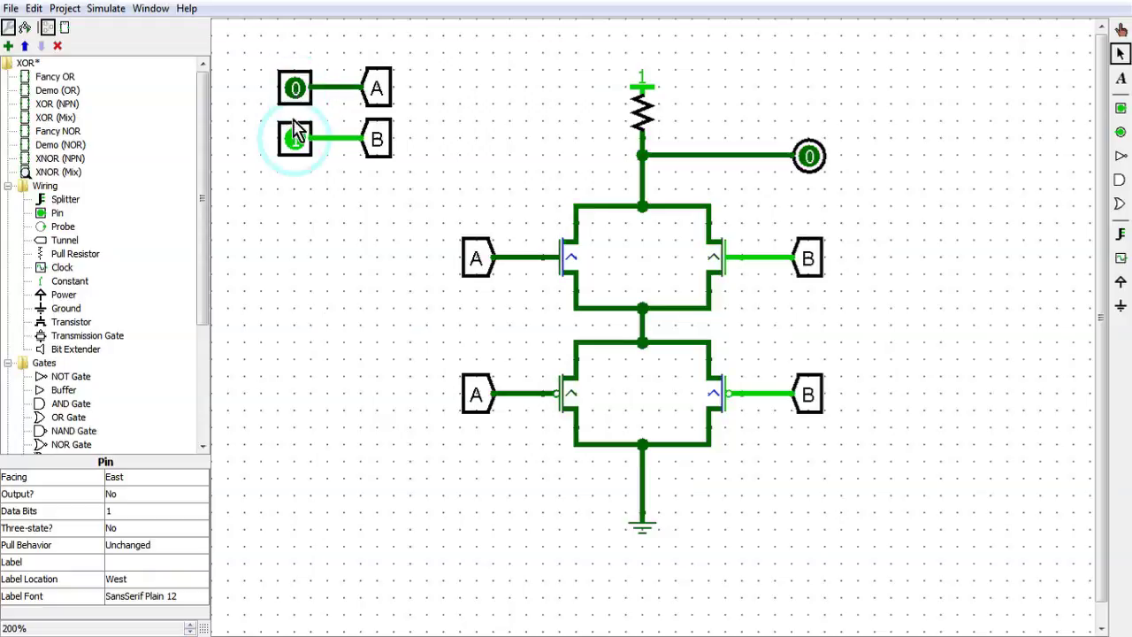
{"action": "left_click", "coordinate": [295, 88]}
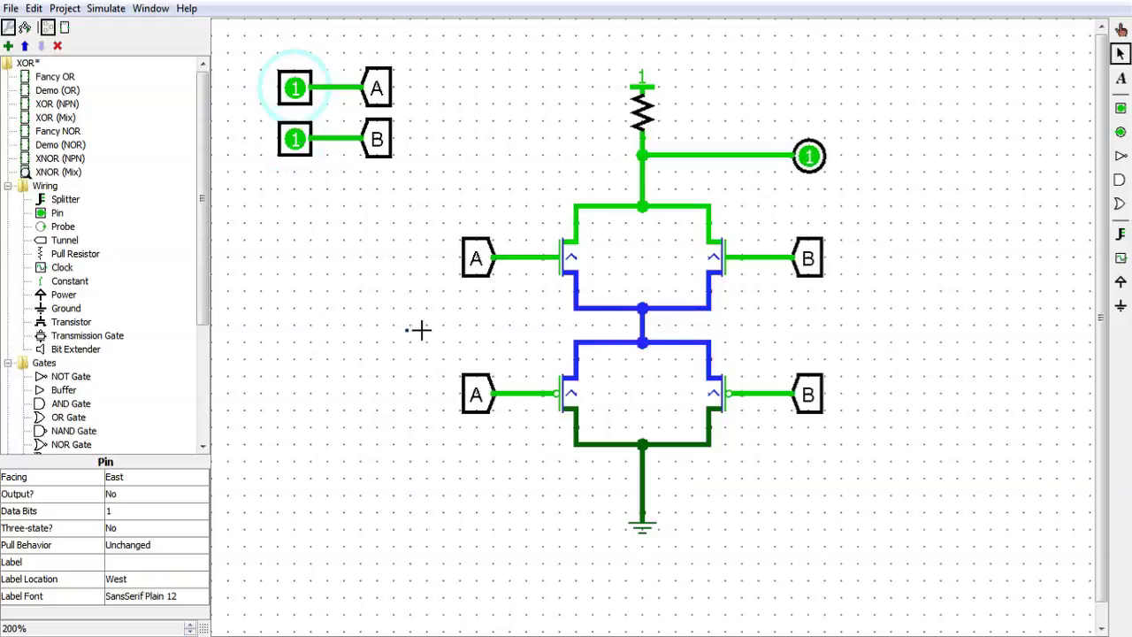
Outline the transistor pairs and pull-up resistor, then toggle A and B off and back to 1.
{"action": "mouse_move", "coordinate": [407, 328]}
{"action": "left_mouse_down"}
{"action": "mouse_move", "coordinate": [947, 468]}
{"action": "mouse_move", "coordinate": [414, 343]}
{"action": "left_mouse_up"}
{"action": "left_click_drag", "start_coordinate": [401, 186], "coordinate": [907, 311]}
{"action": "left_click_drag", "start_coordinate": [699, 58], "coordinate": [601, 138]}
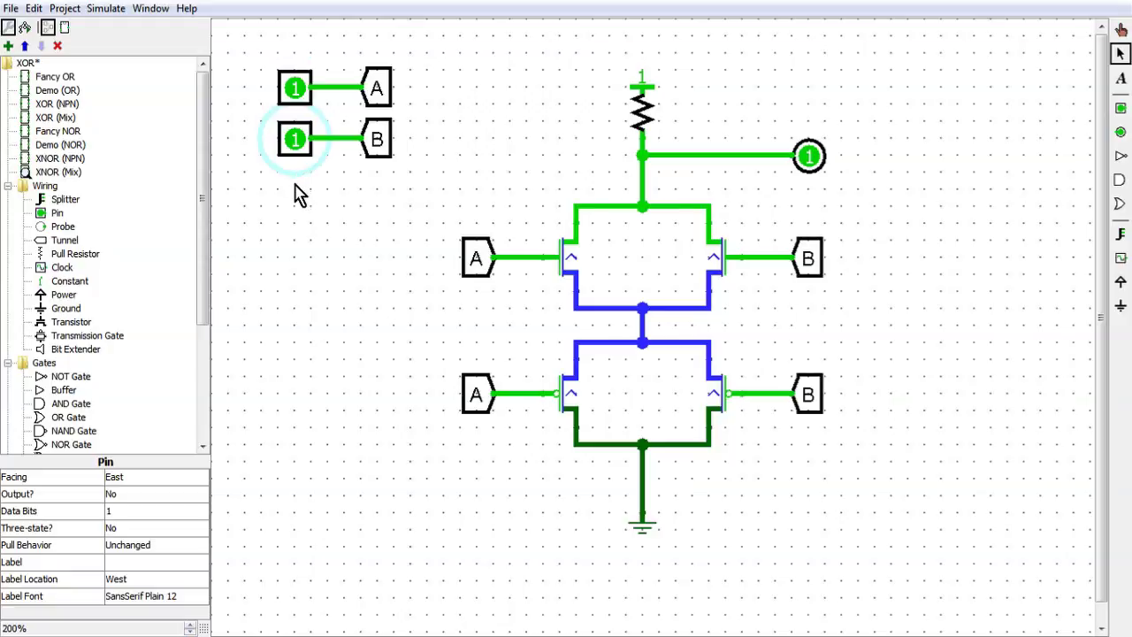
{"action": "left_click", "coordinate": [294, 142]}
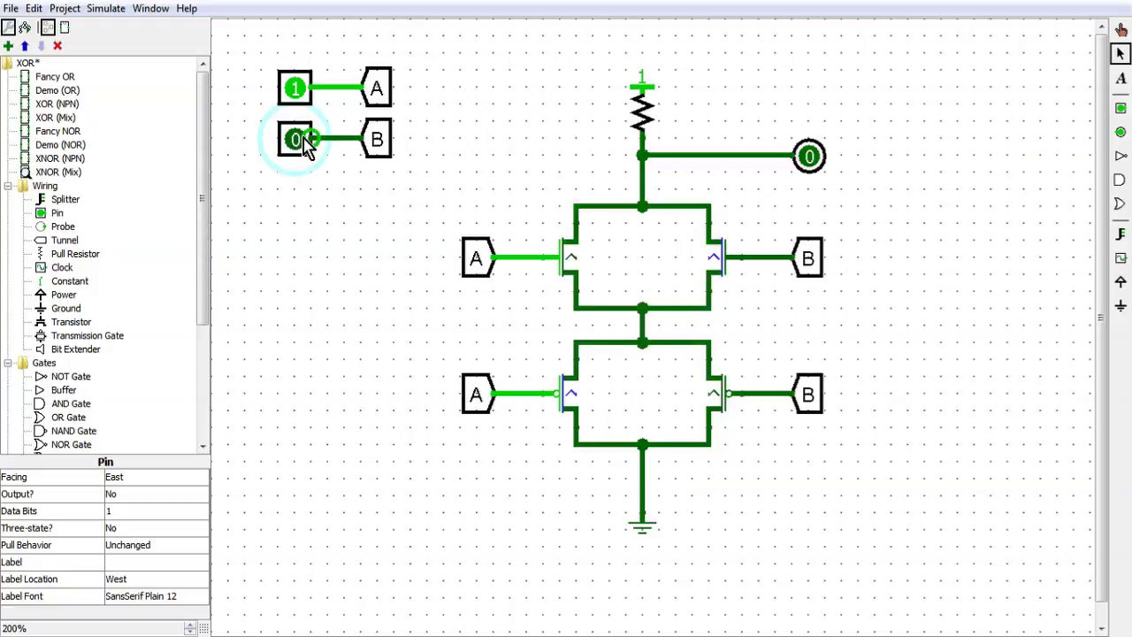
{"action": "left_click", "coordinate": [297, 92]}
{"action": "left_click", "coordinate": [297, 92]}
{"action": "left_click", "coordinate": [302, 133]}
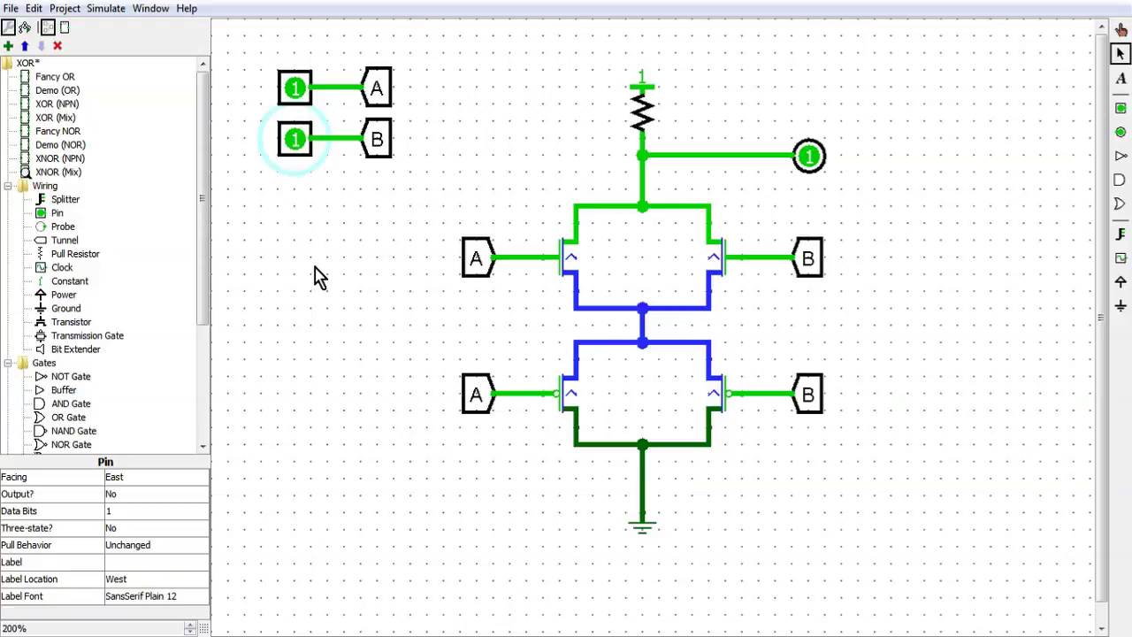